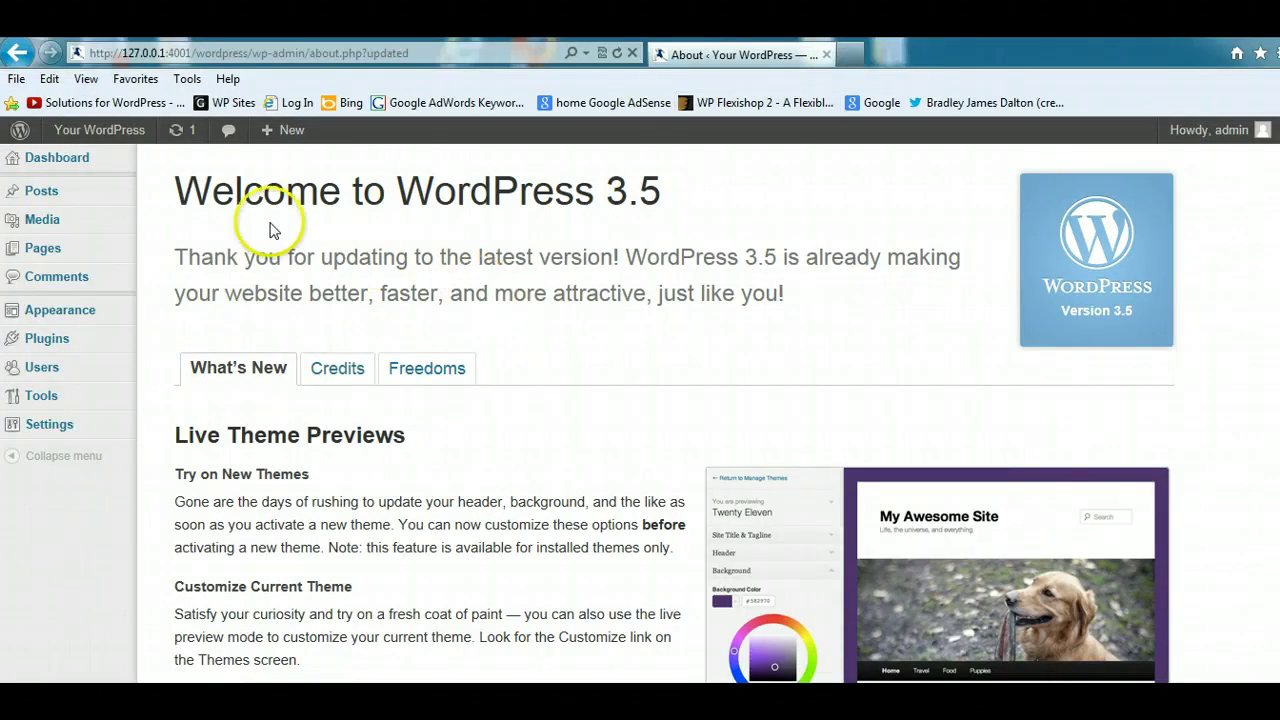
- Visit the site's public front end and look over the home page from its navigation menu down to the footer
mouse_move(64, 170)
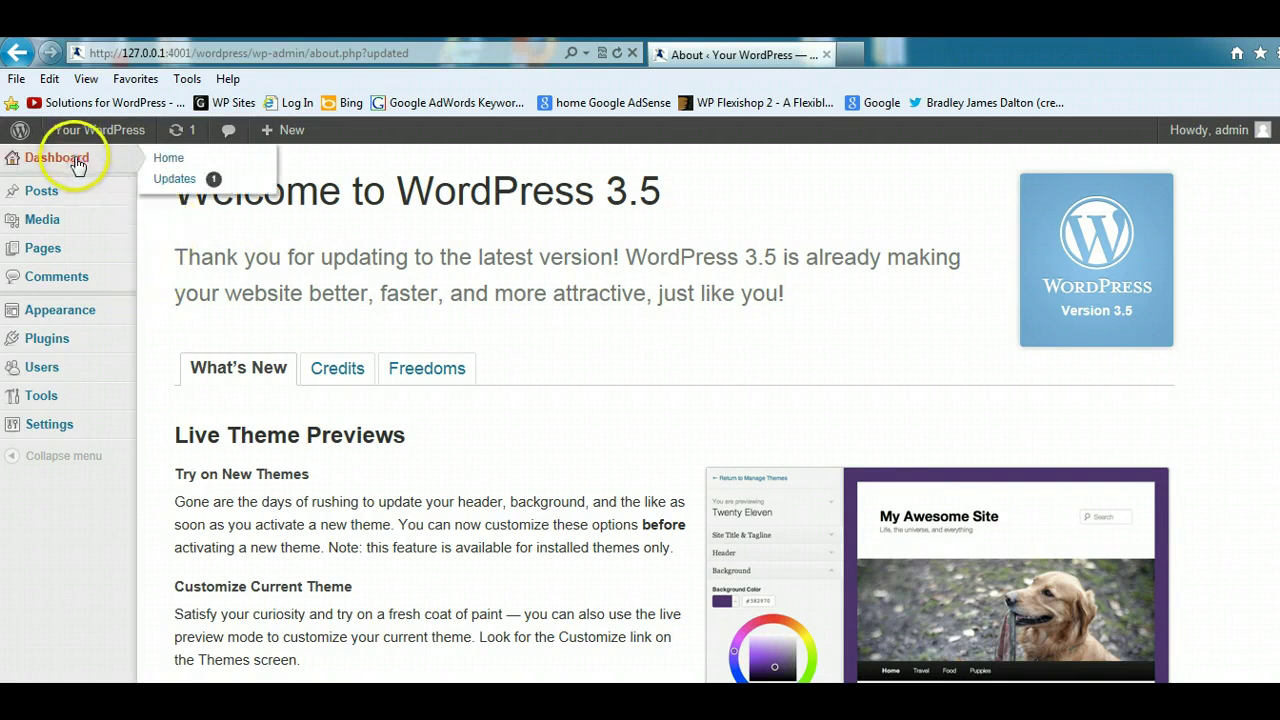
mouse_move(90, 131)
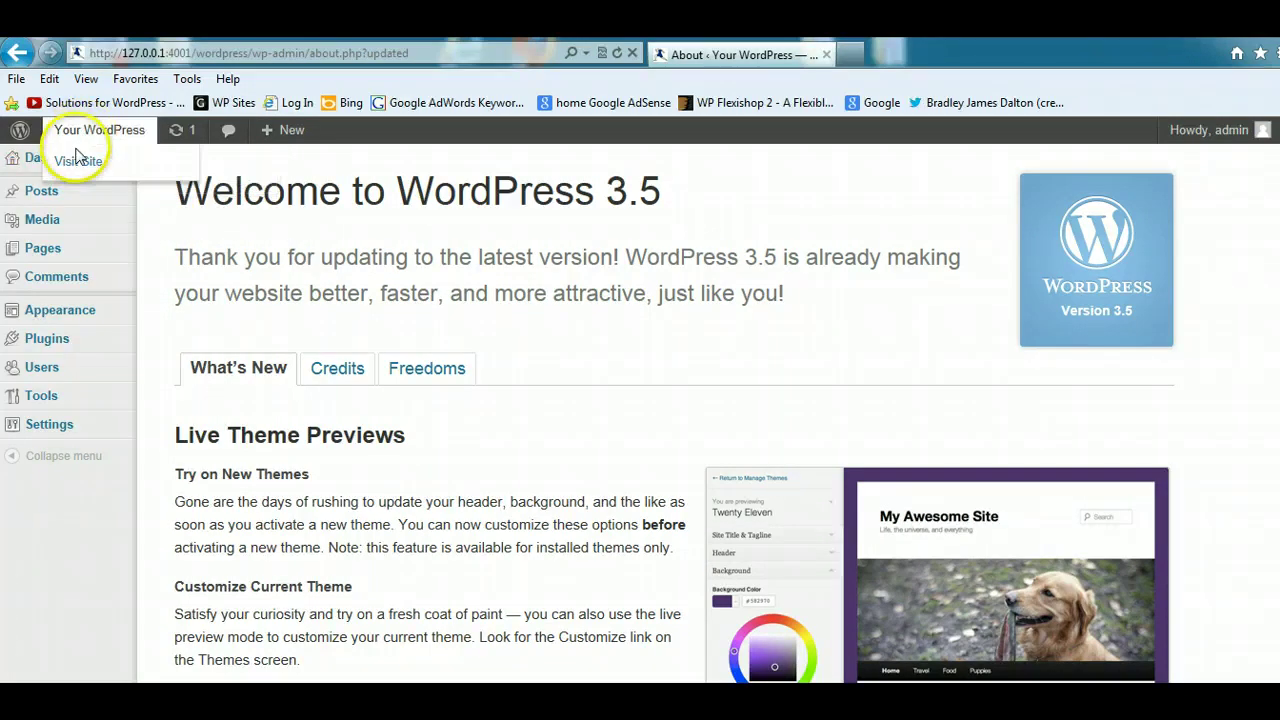
click(78, 159)
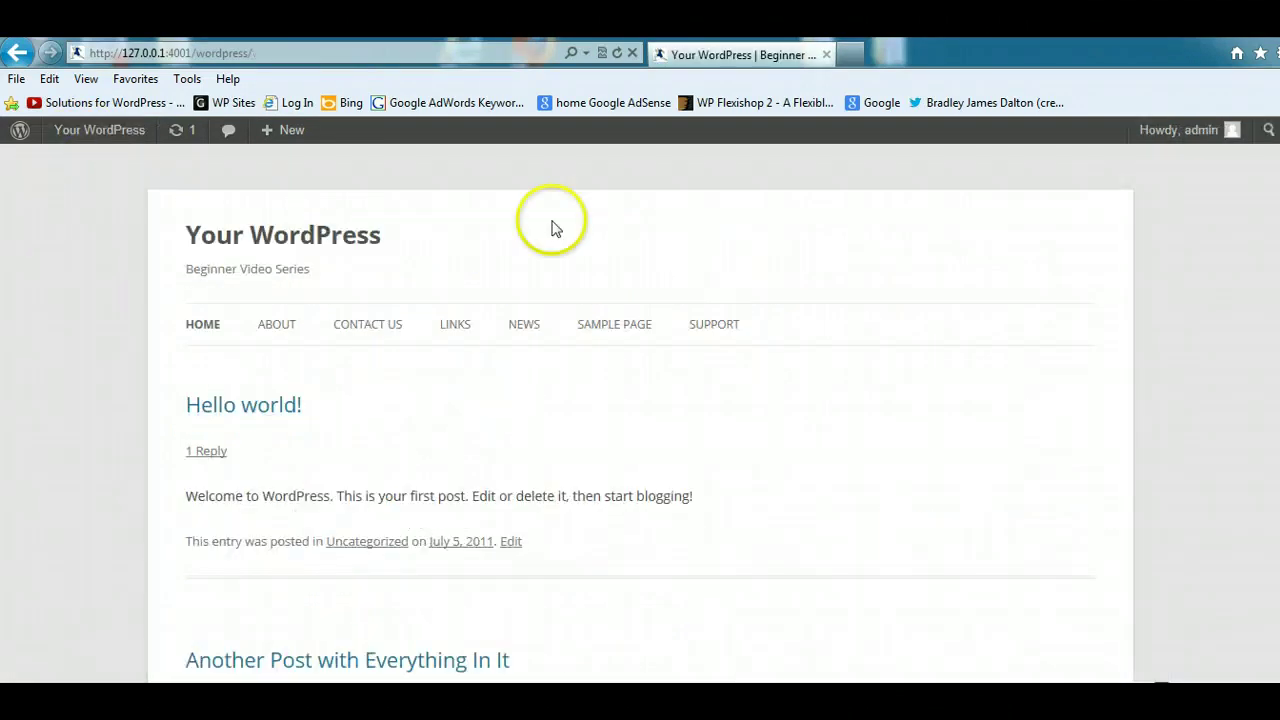
mouse_move(524, 324)
scroll(356, 415, down, 15)
scroll(640, 415, down, 3)
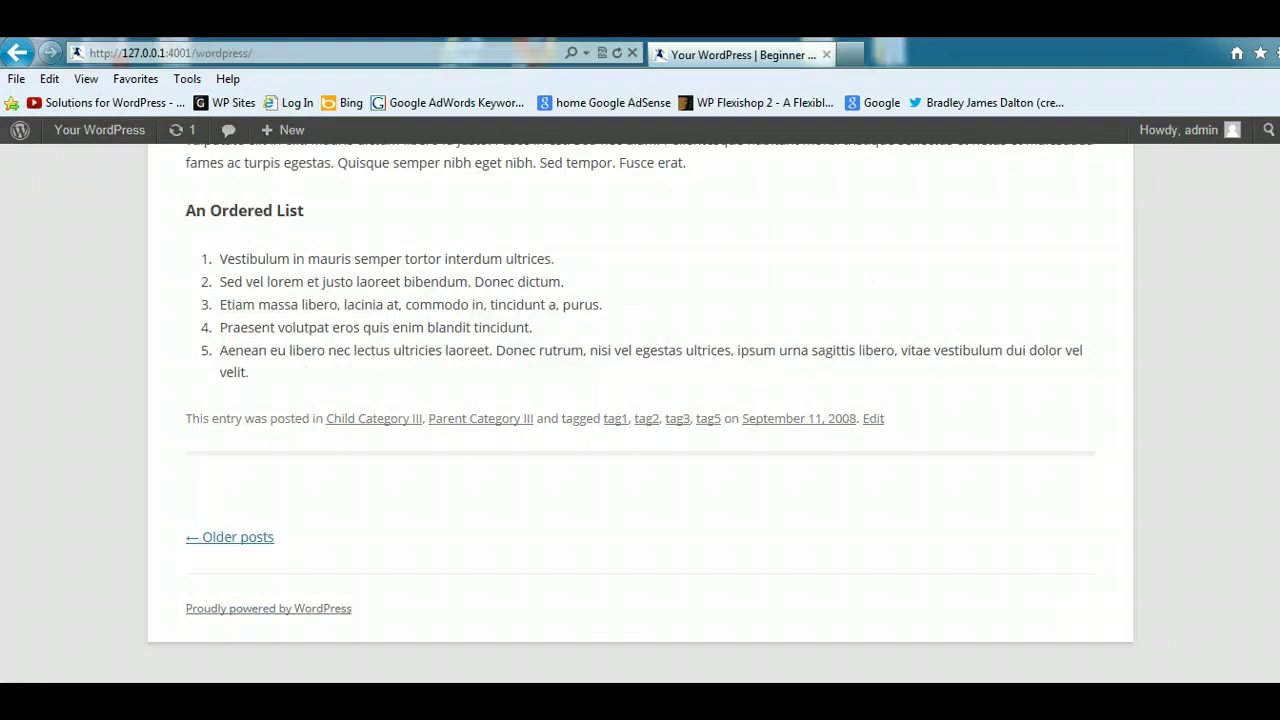
scroll(640, 415, up, 20)
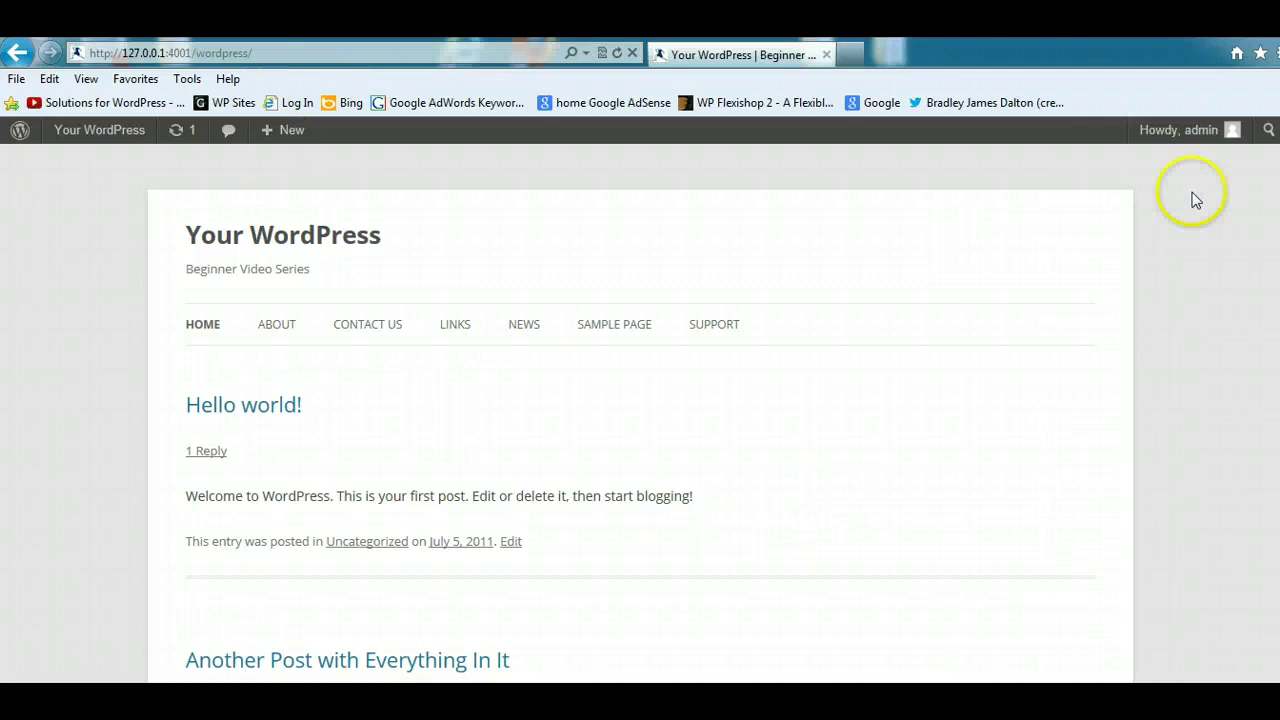
- Go to the site's login page at 127.0.0.1:4001/wordpress/wp-login.php
click(303, 56)
click(300, 50)
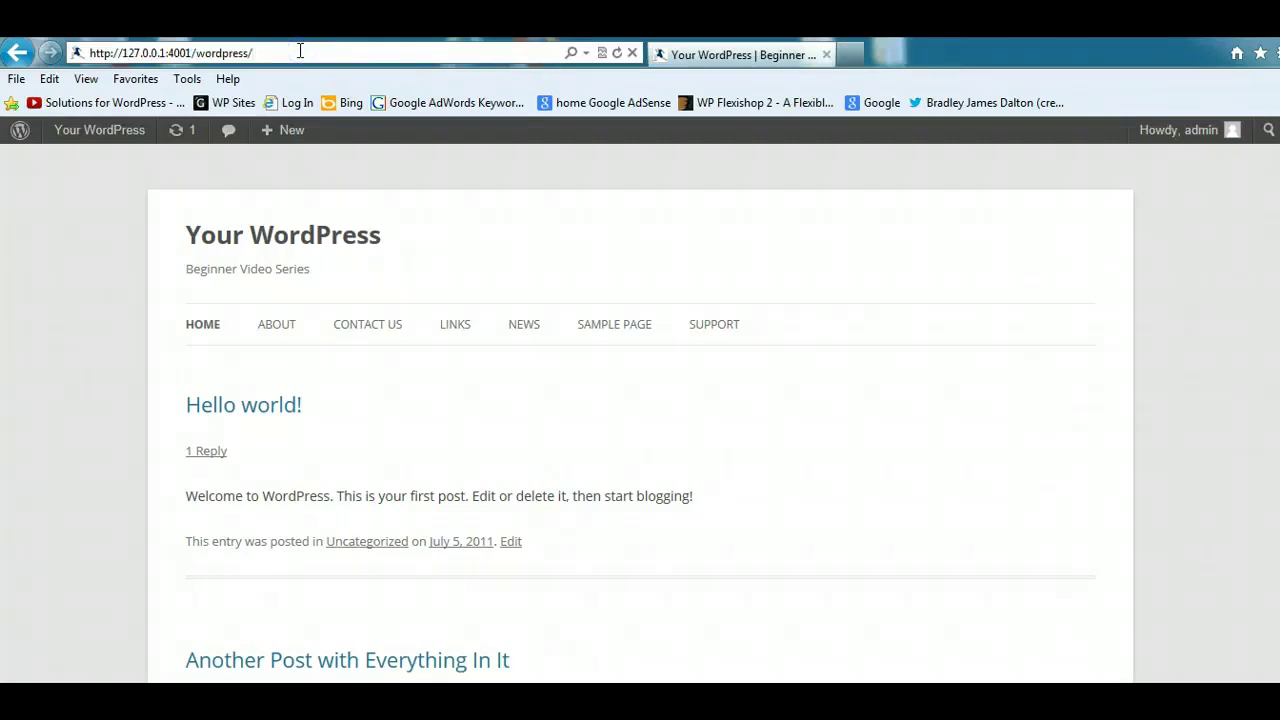
text(wp-login.php)
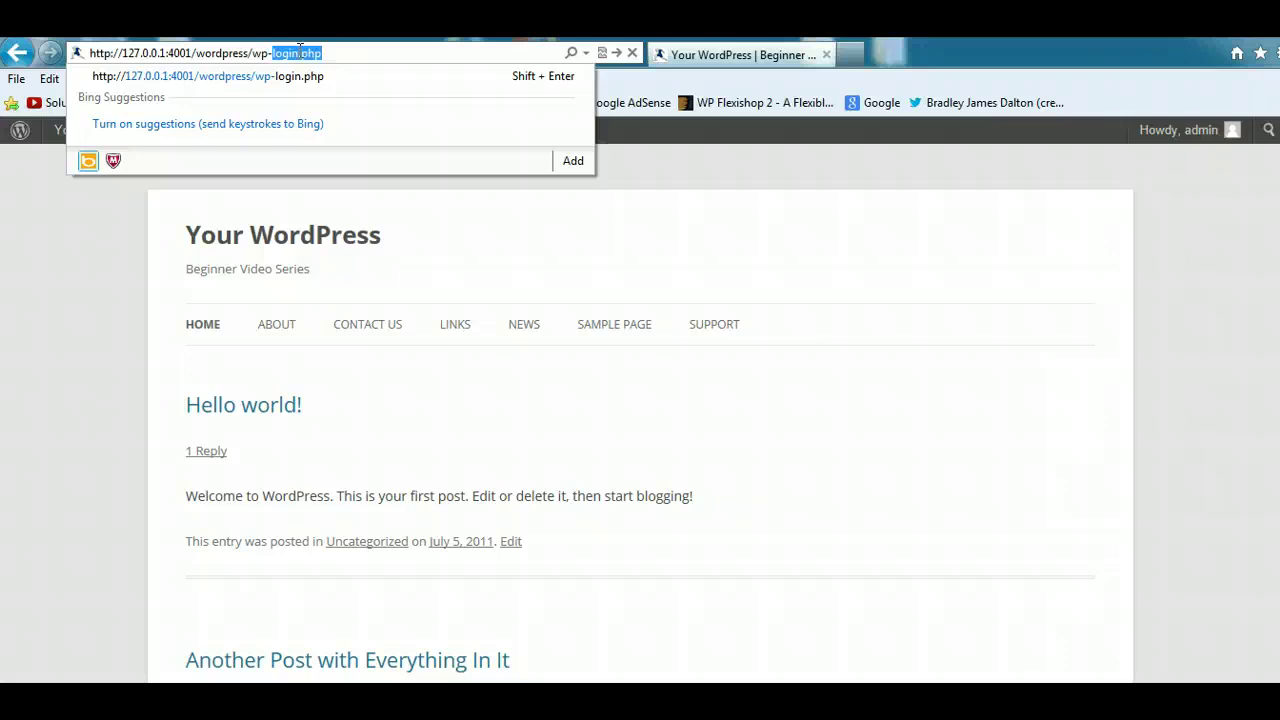
click(302, 77)
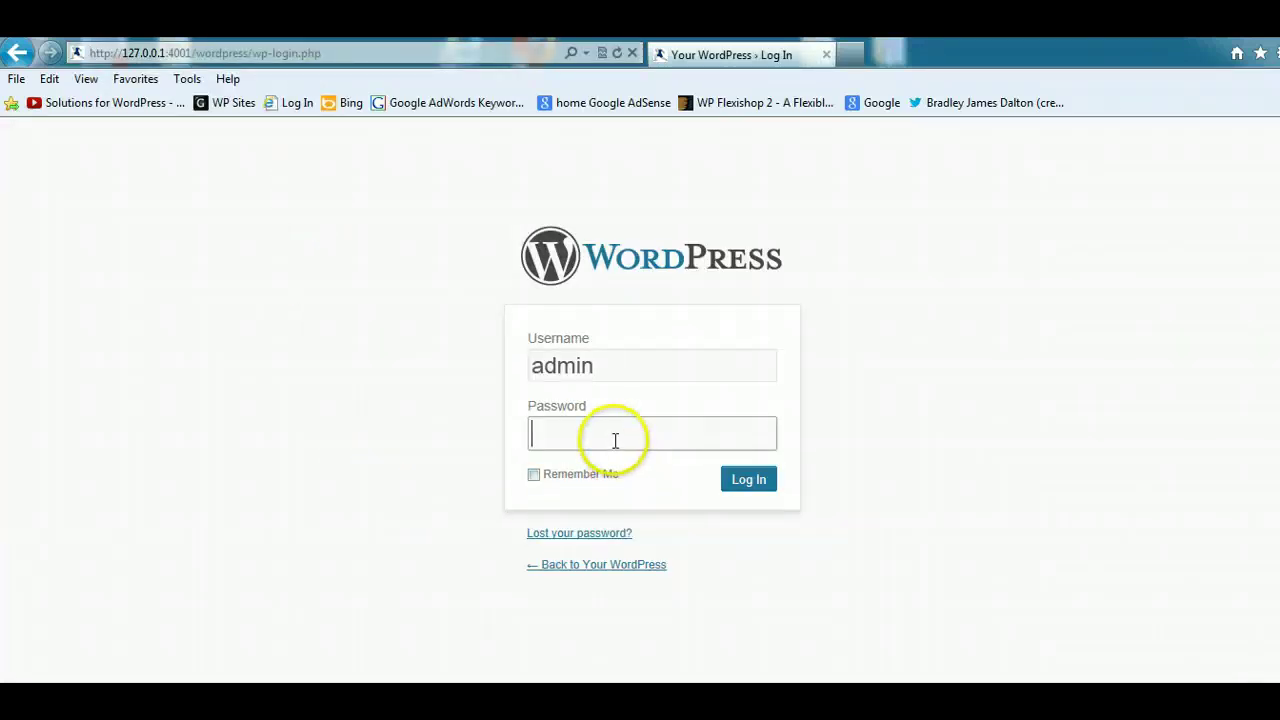
- Log in to the site with the username admin and the account password
double_click(606, 363)
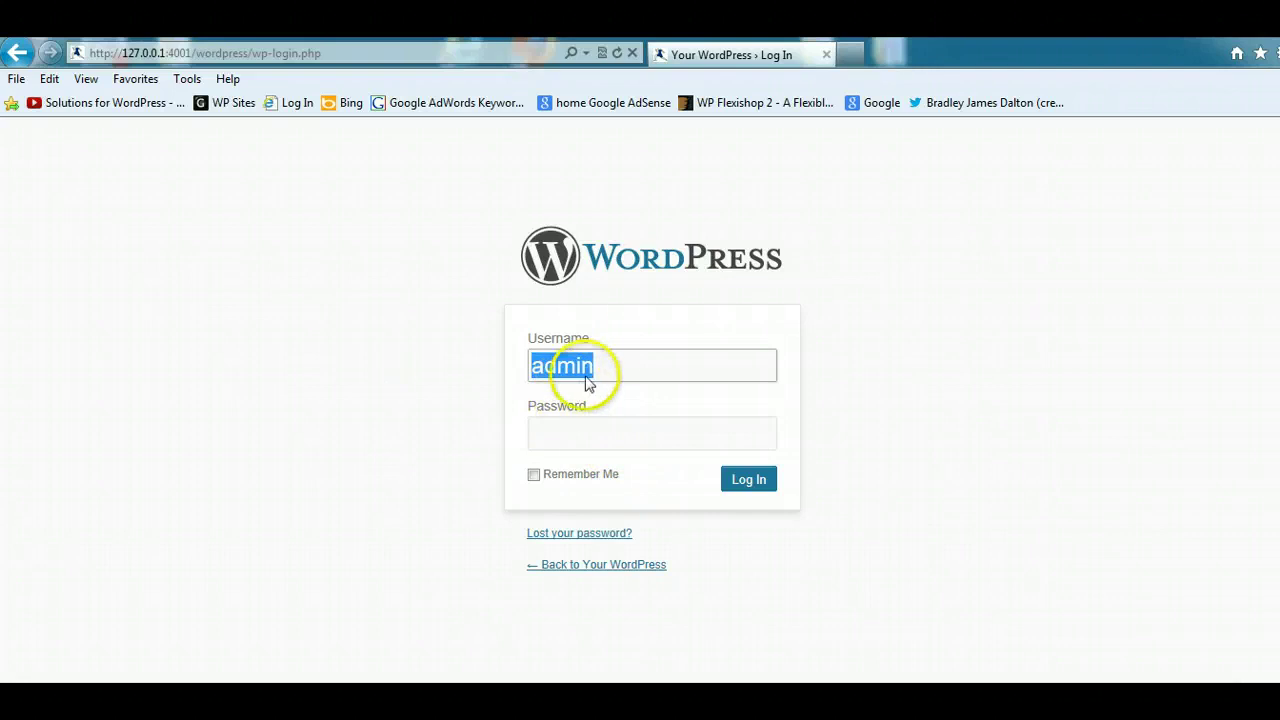
drag(603, 372, 543, 366)
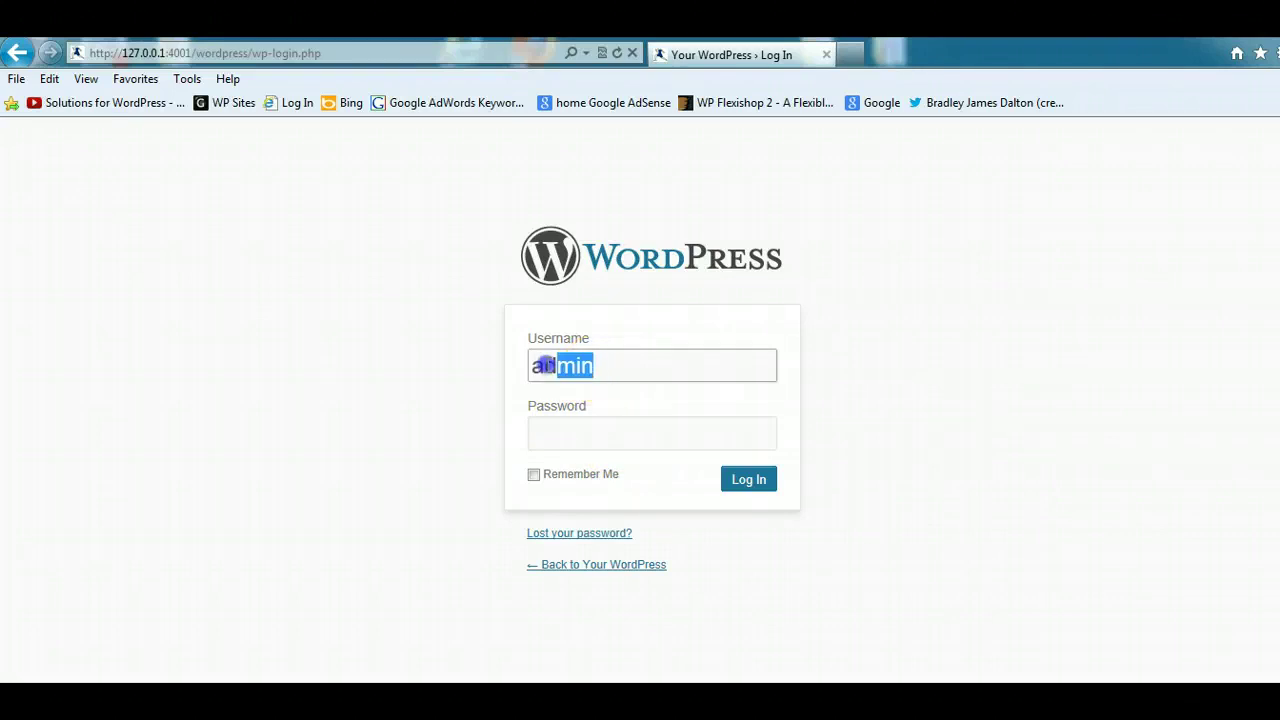
click(606, 363)
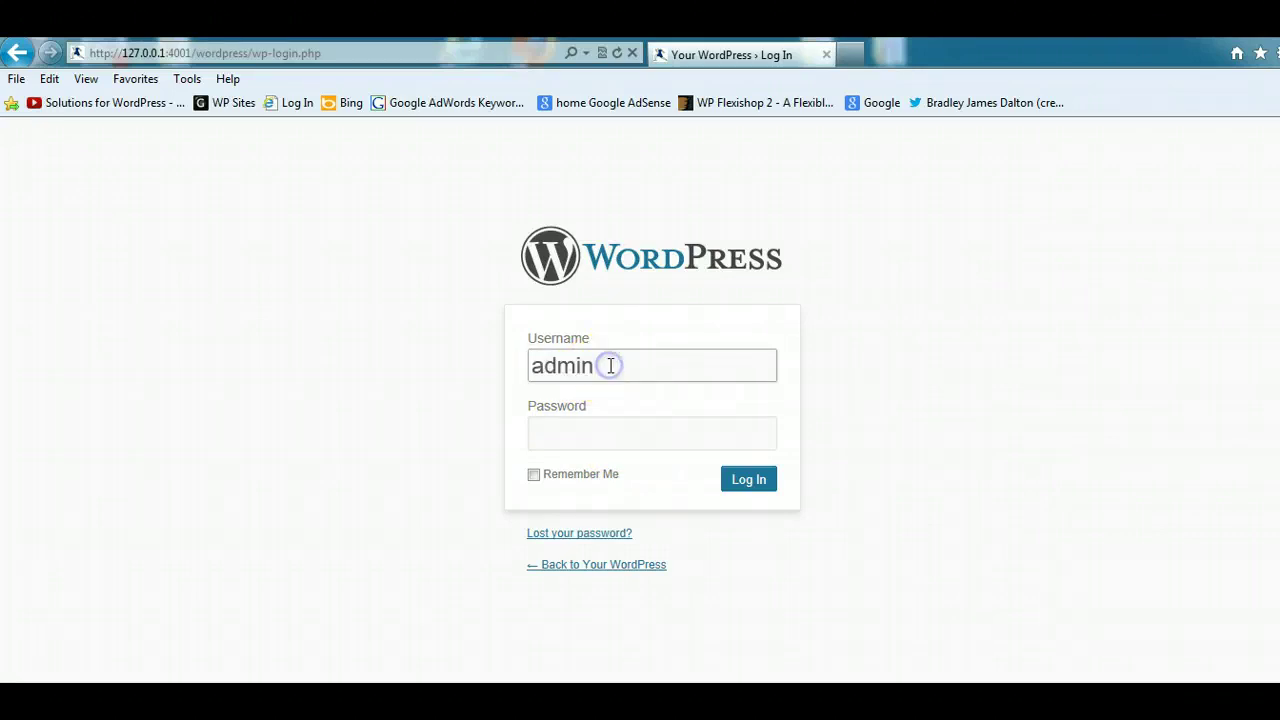
click(602, 432)
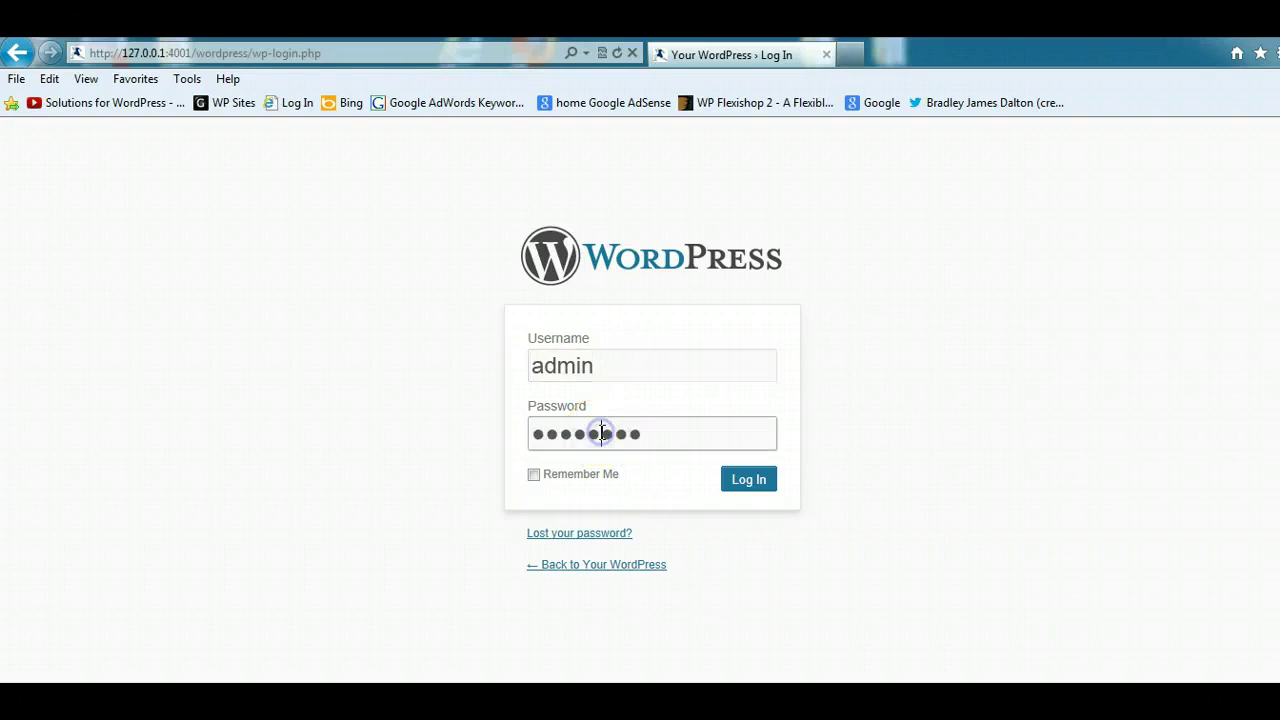
click(742, 484)
click(60, 340)
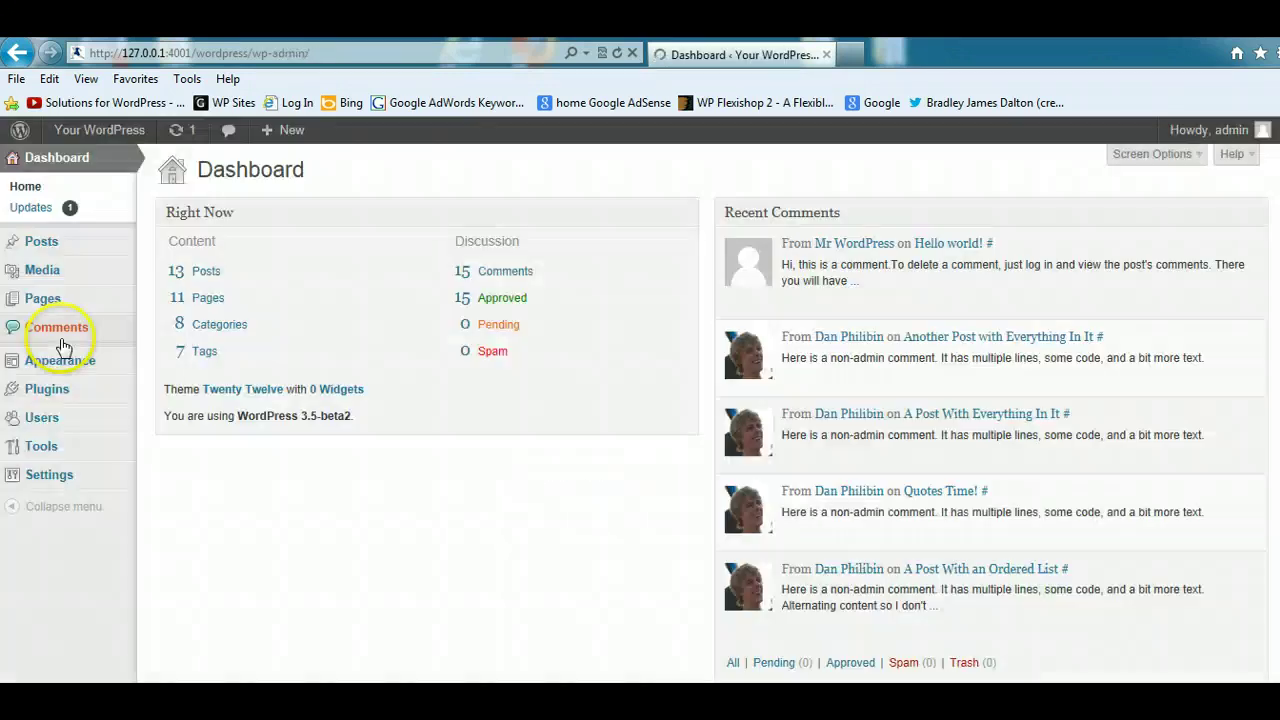
mouse_move(66, 487)
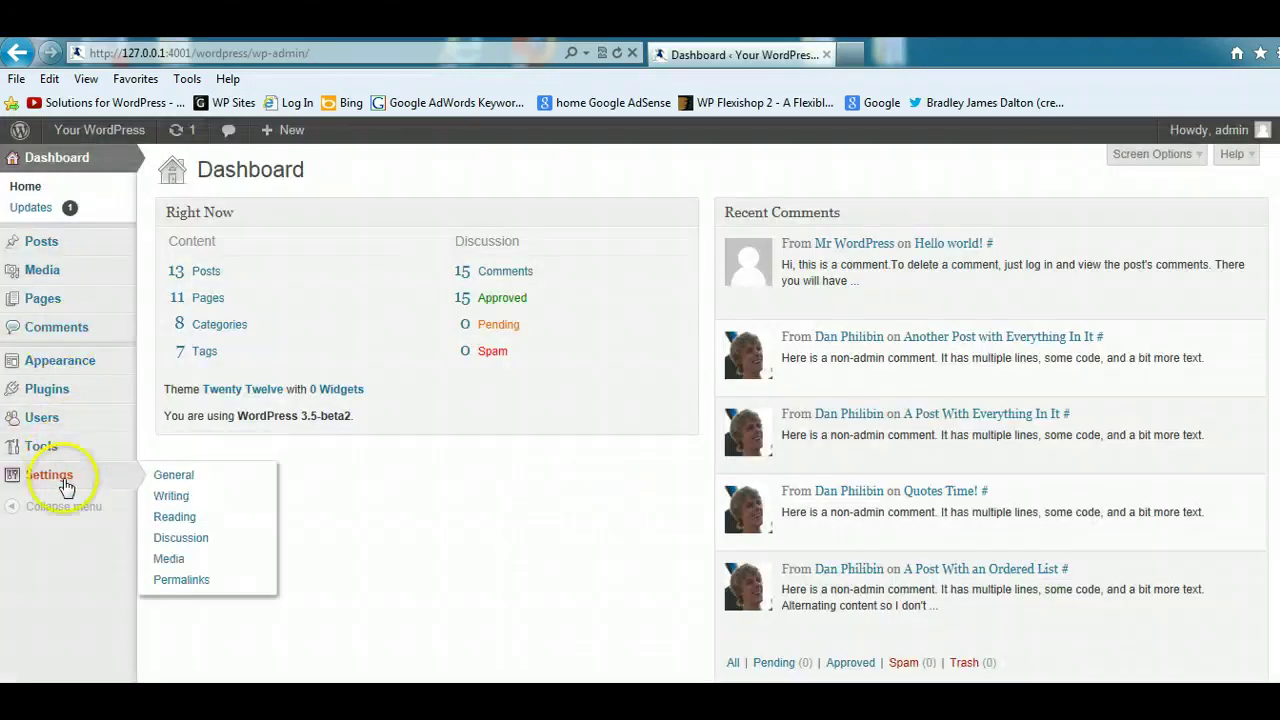
click(198, 482)
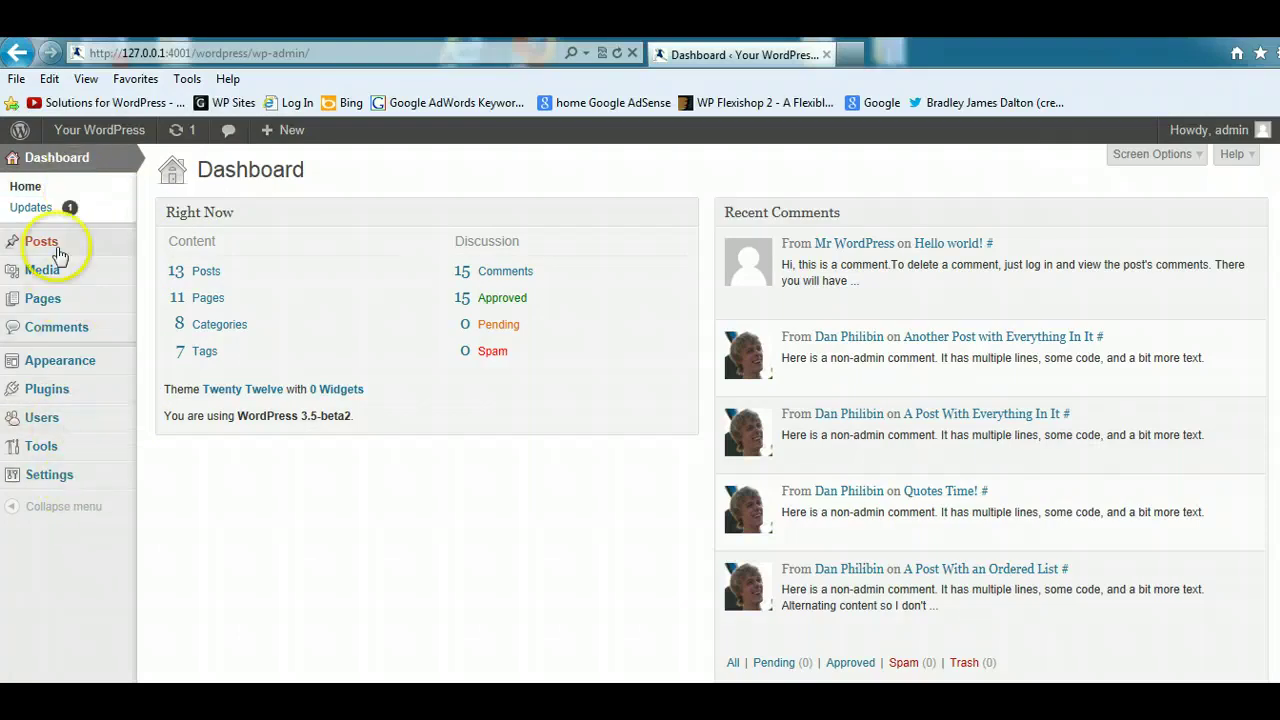
- Open your own user profile and examine its settings, including the new password fields at the end of the page
mouse_move(57, 420)
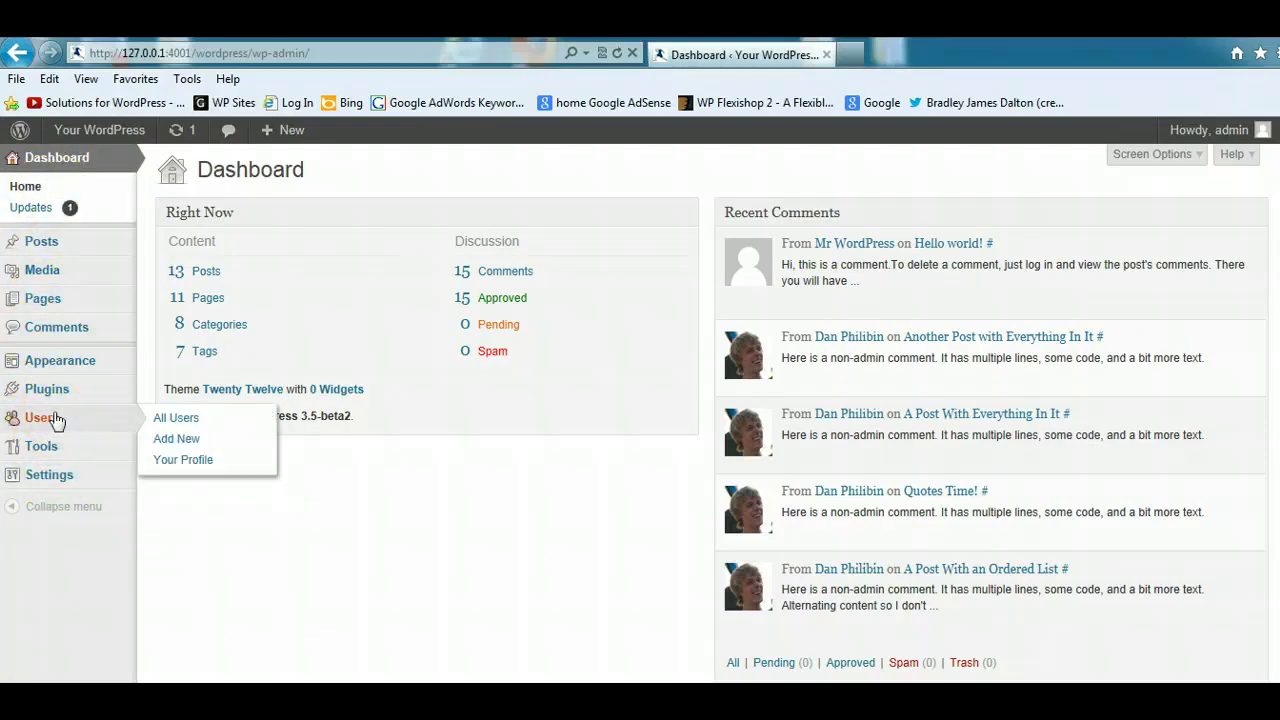
click(168, 459)
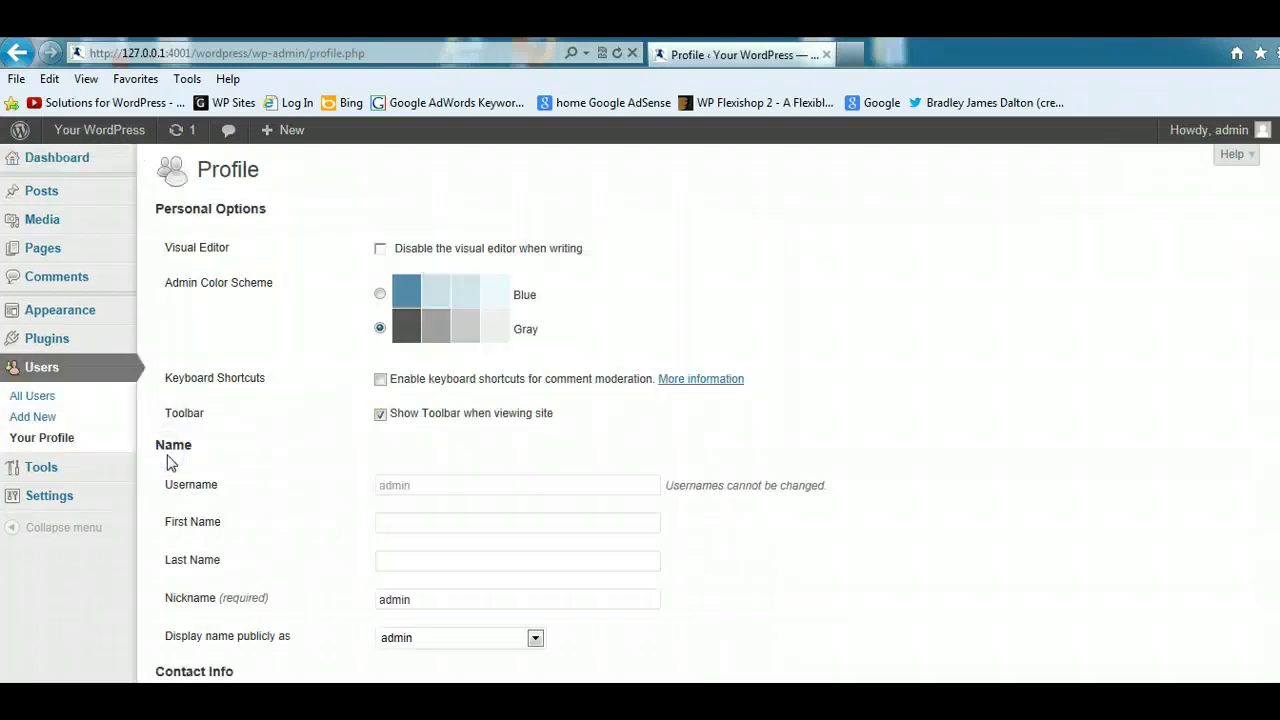
scroll(1243, 457, down, 5)
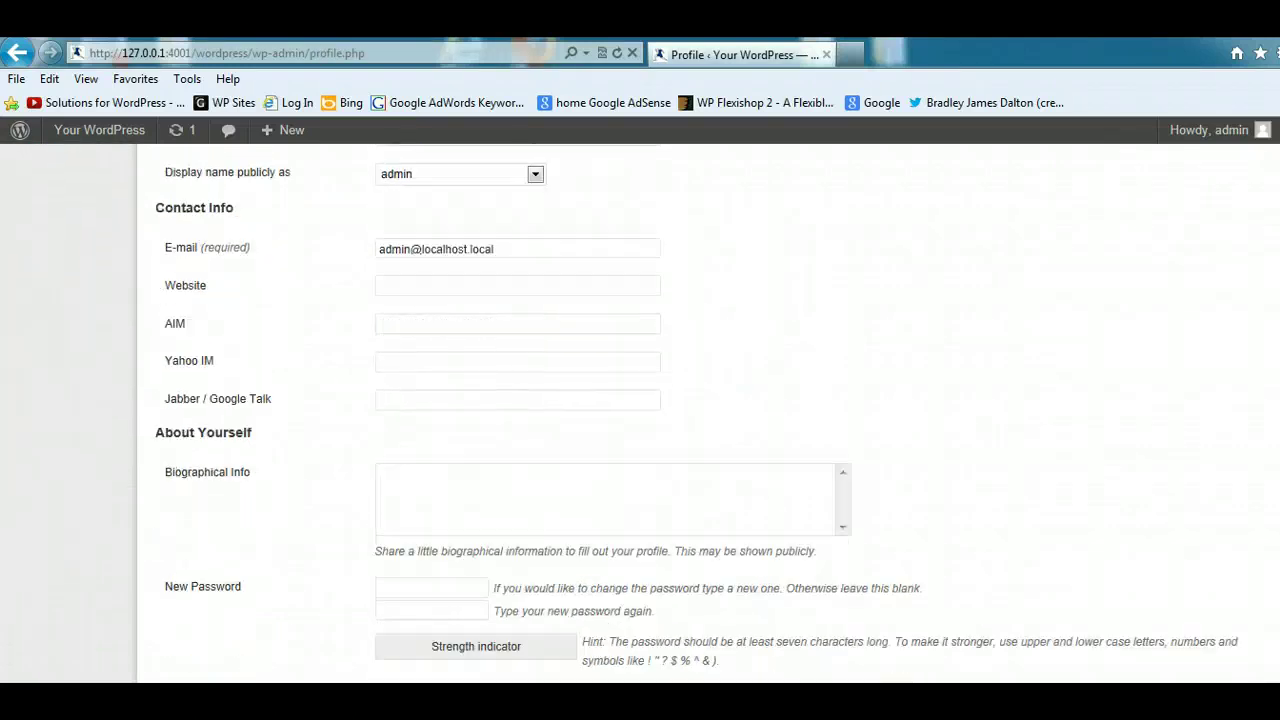
scroll(1243, 571, down, 1)
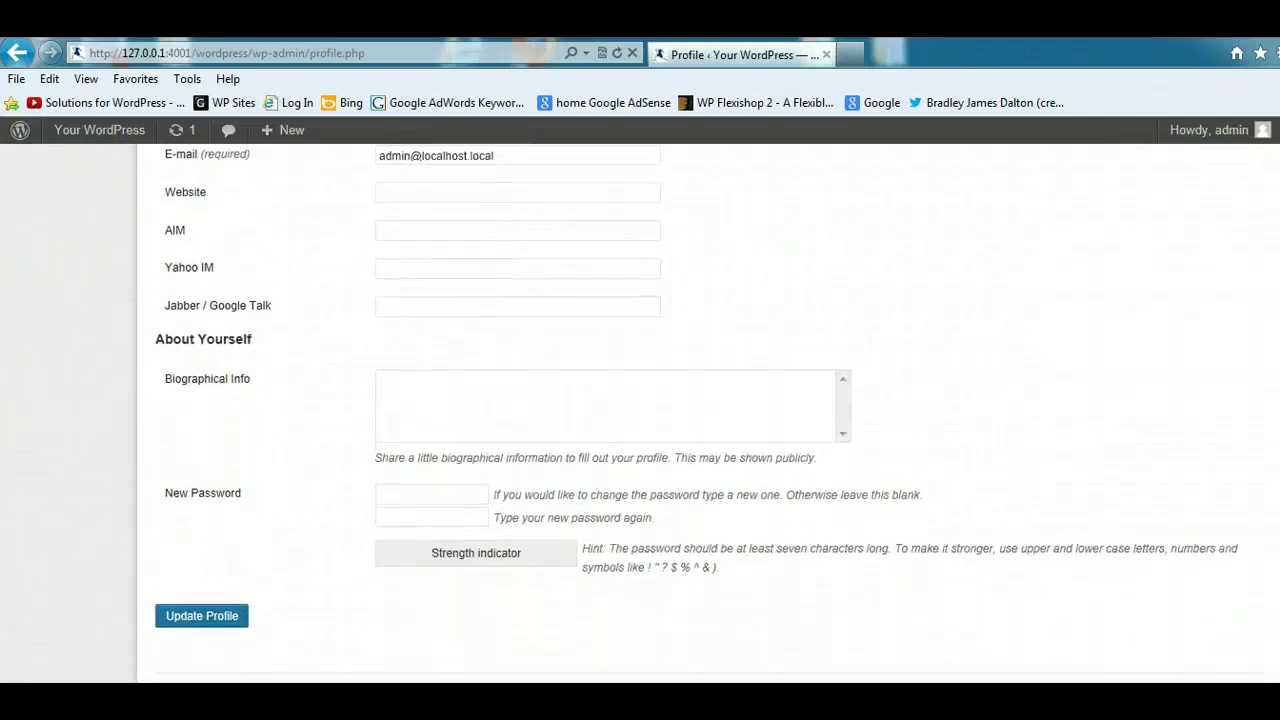
click(452, 484)
click(447, 504)
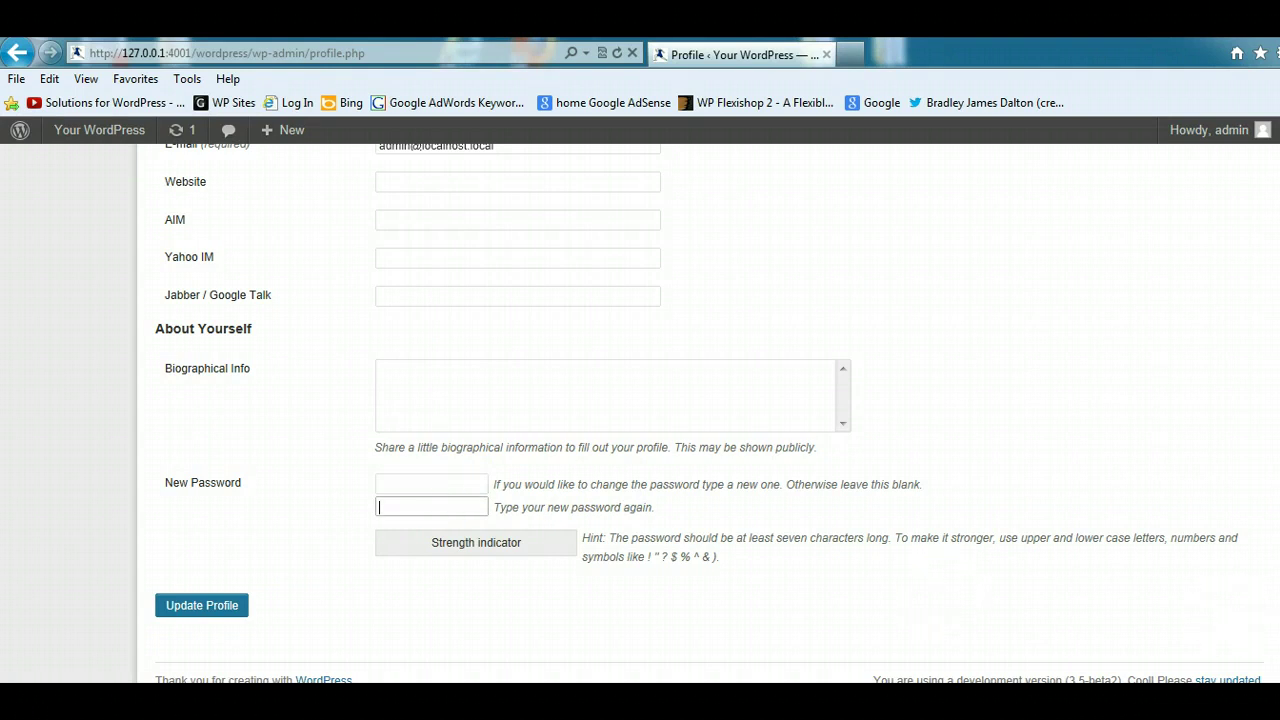
scroll(1240, 400, up, 6)
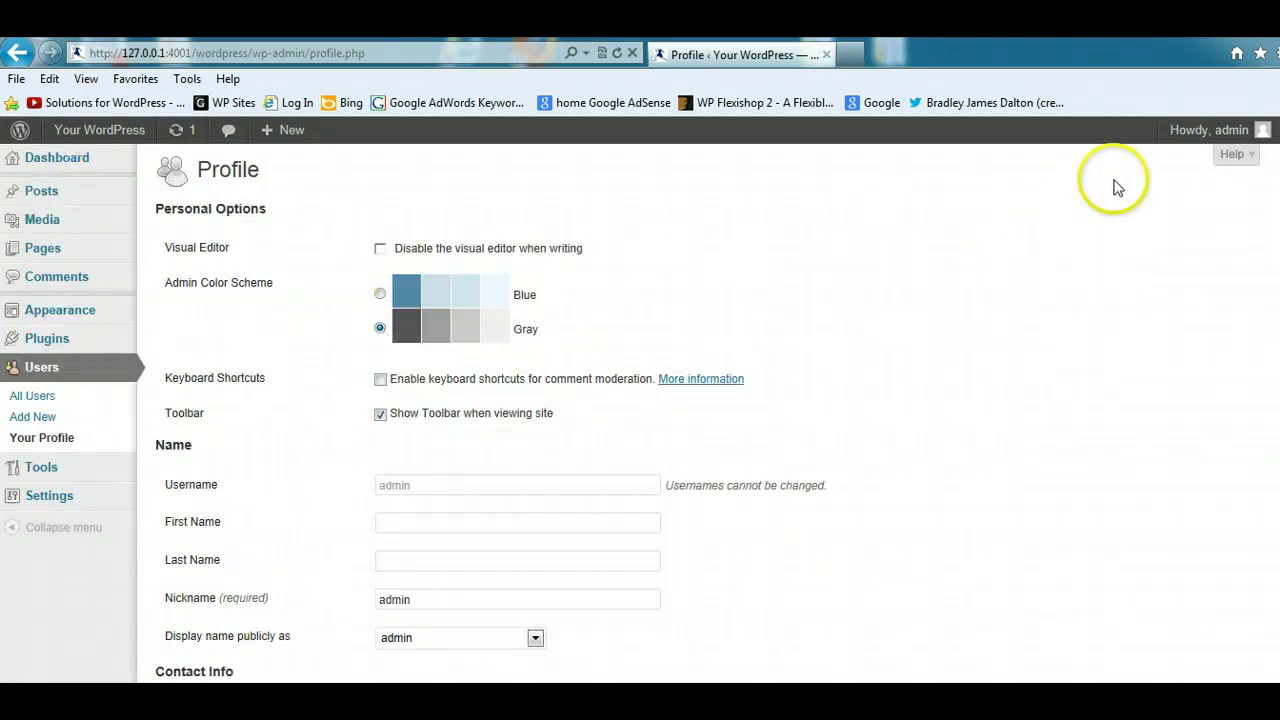
- Return to the dashboard home and point out the title bars of the Right Now and Recent Comments boxes
mouse_move(128, 150)
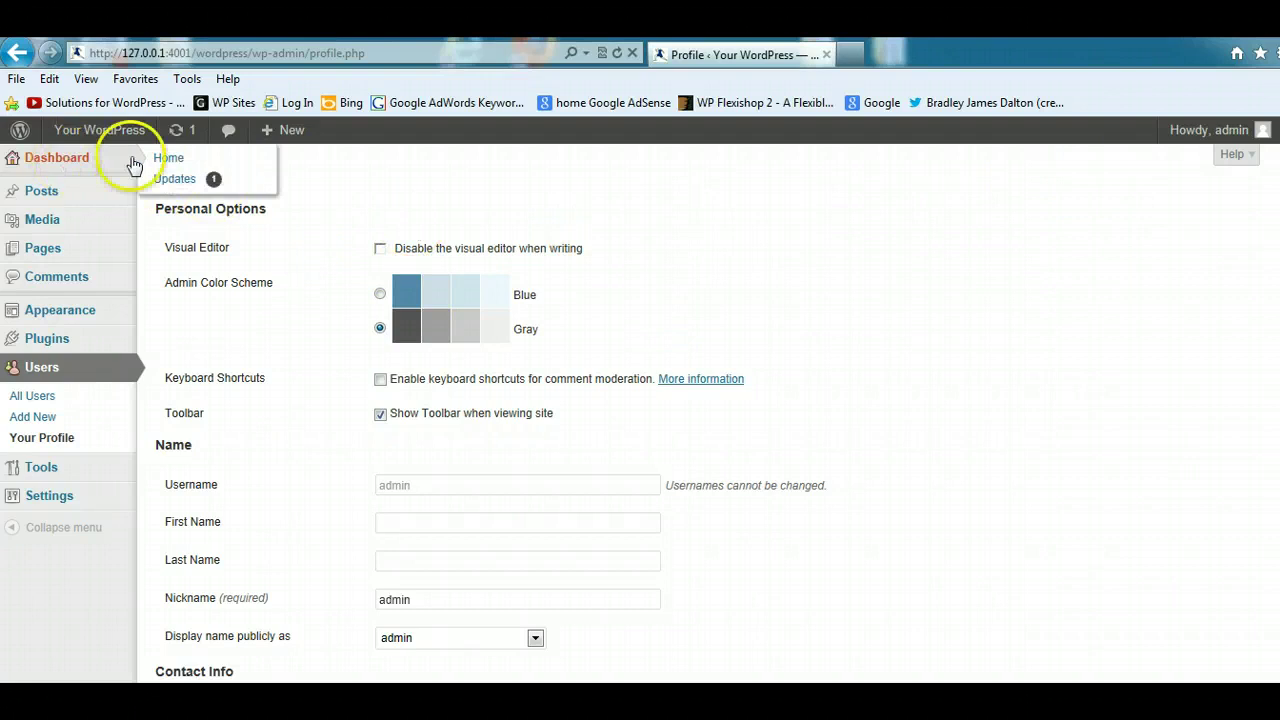
click(171, 160)
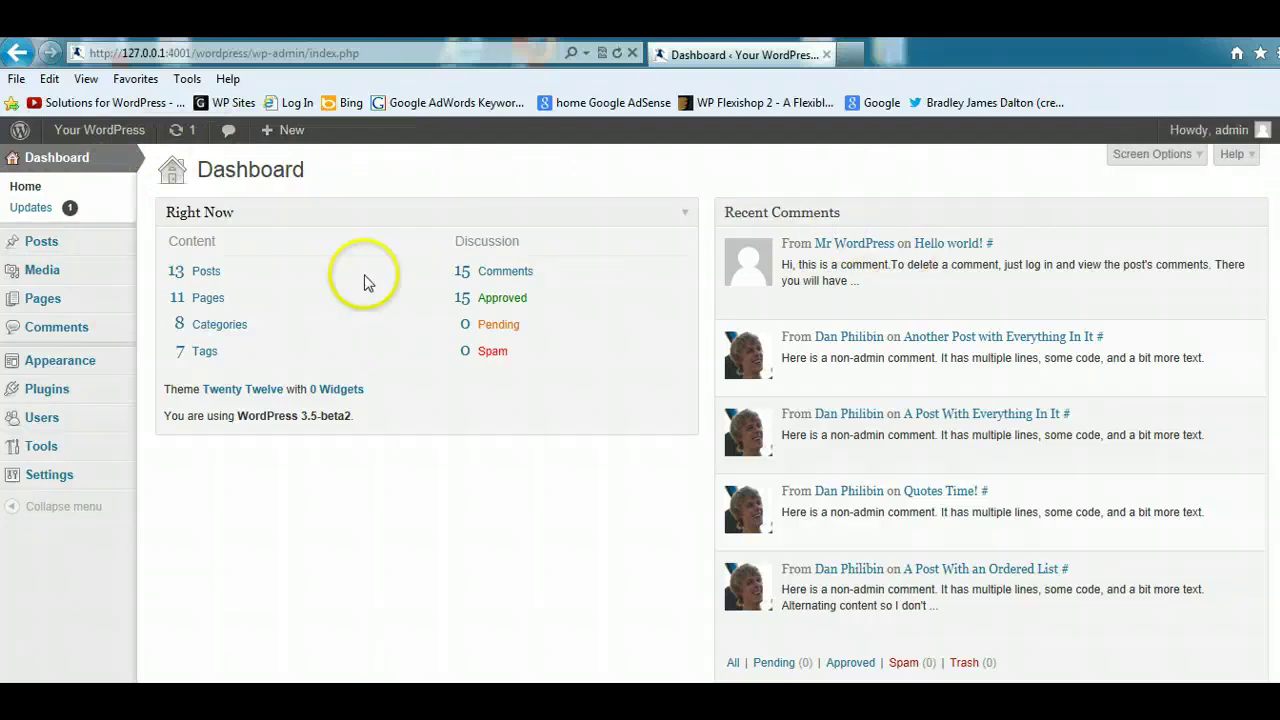
mouse_move(319, 209)
mouse_down()
mouse_move(323, 357)
mouse_move(314, 203)
mouse_up()
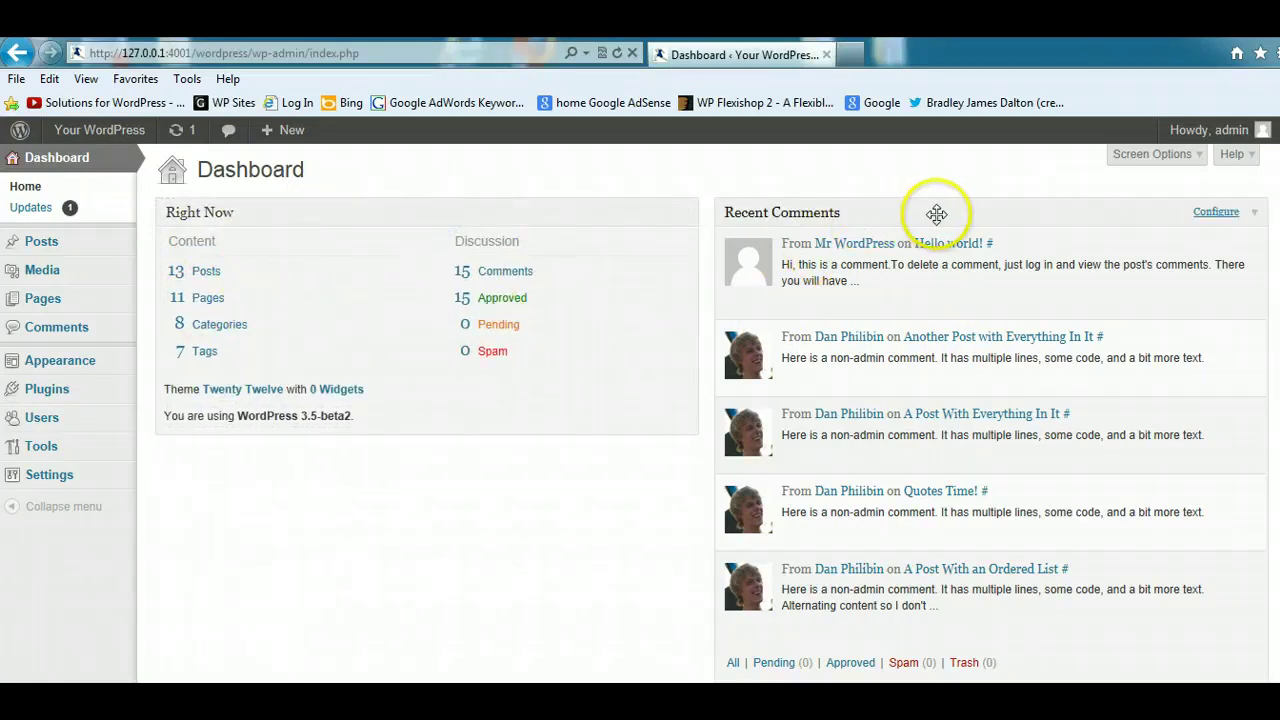
mouse_move(934, 214)
mouse_down()
mouse_move(949, 274)
mouse_move(936, 222)
mouse_up()
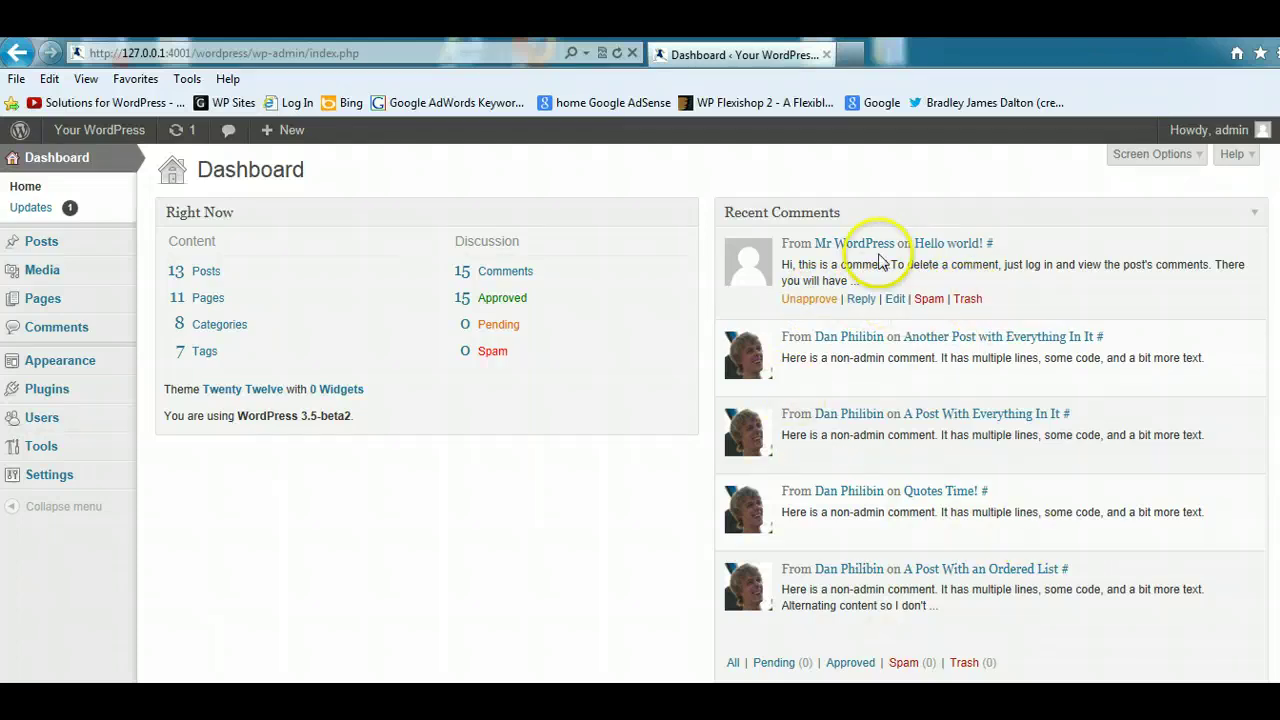
- Show the Incoming Links, Plugins, QuickPress, Recent Drafts, WordPress Blog, Other WordPress News and Welcome boxes on the dashboard
click(1170, 156)
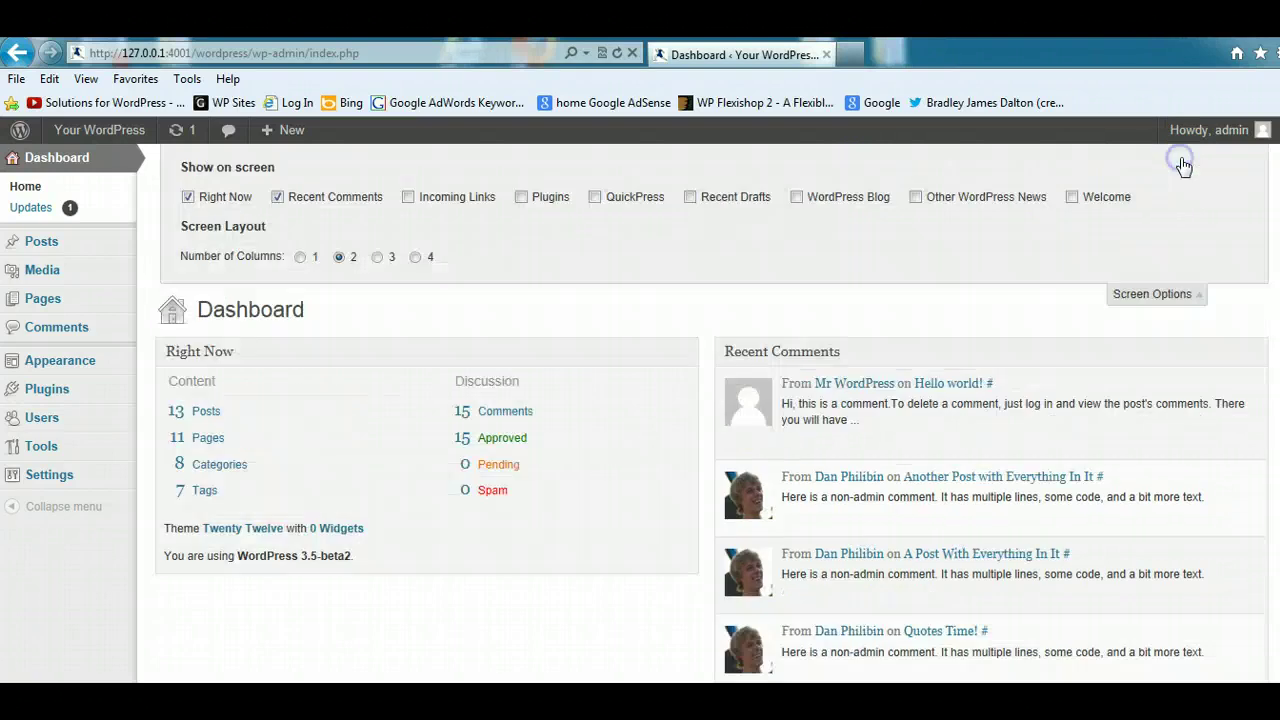
click(408, 197)
click(523, 198)
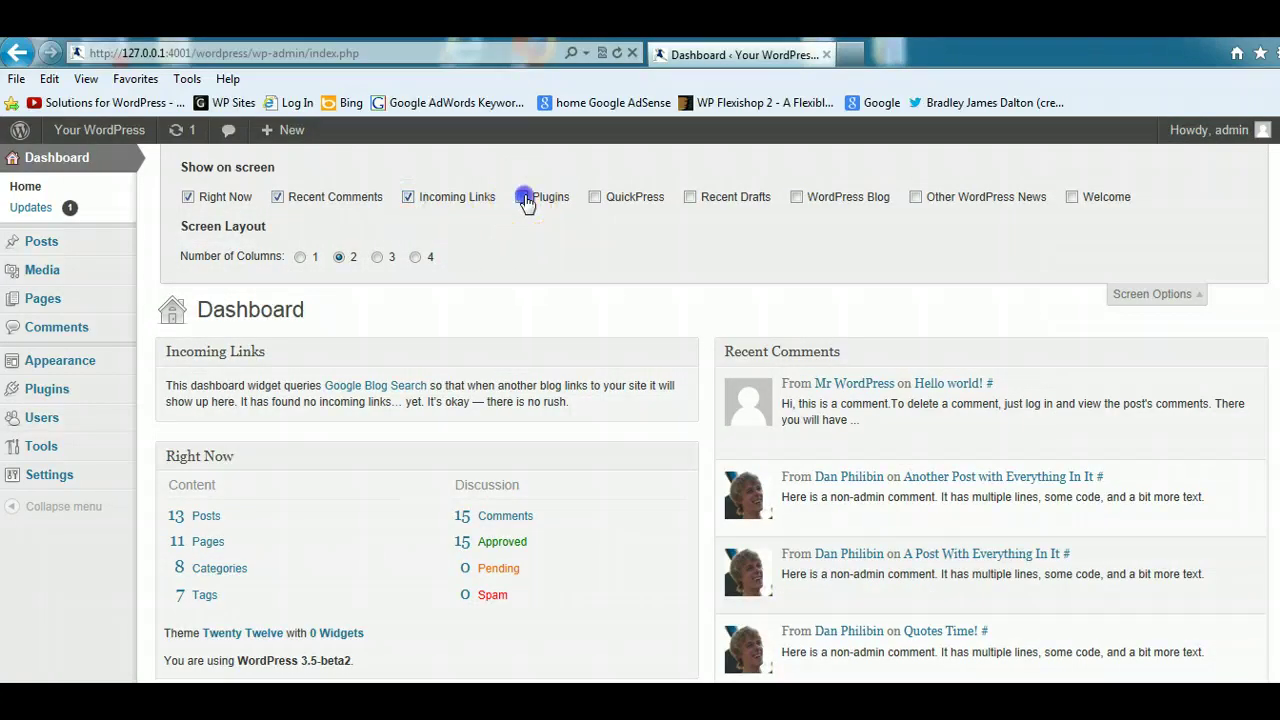
click(595, 197)
click(690, 197)
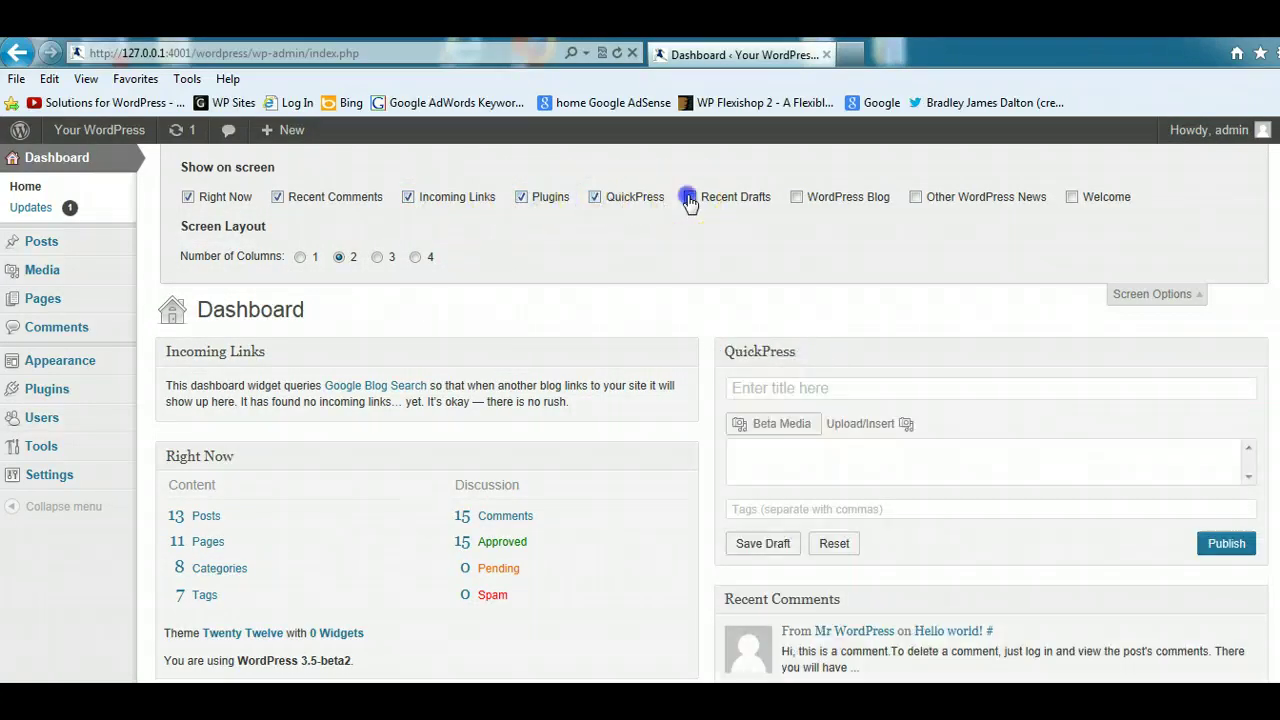
click(797, 197)
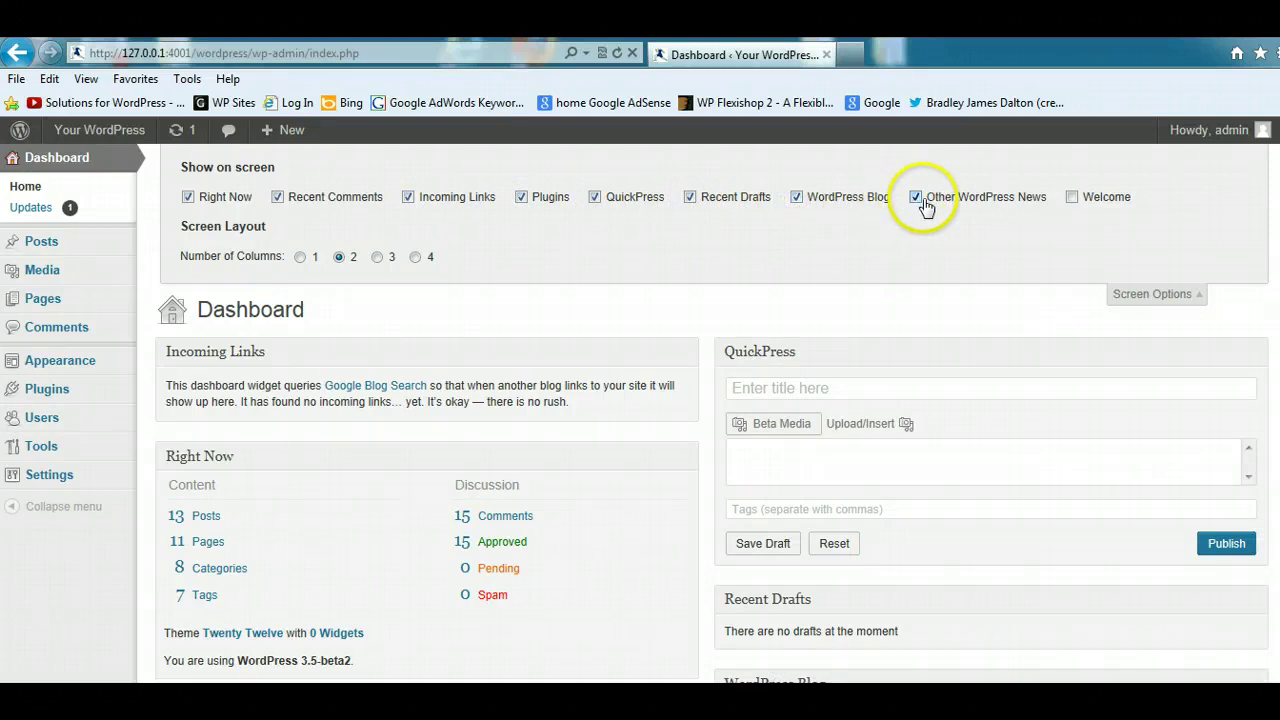
click(1071, 197)
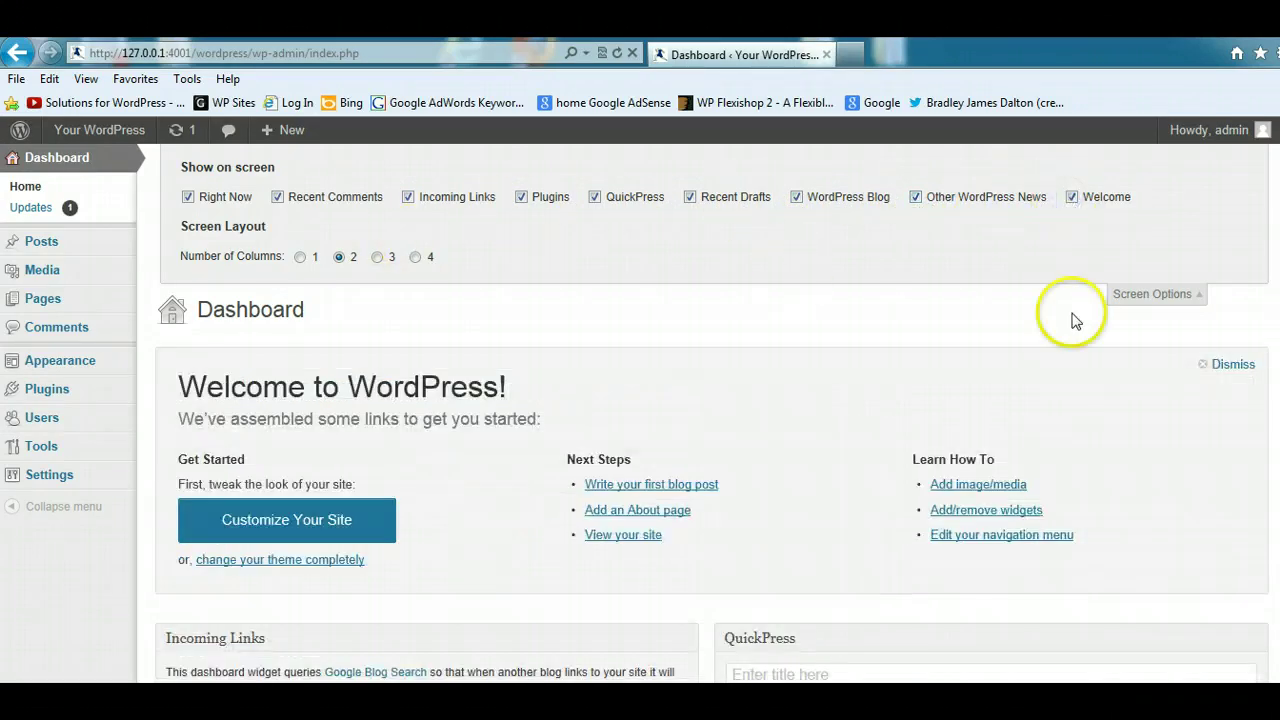
click(1186, 294)
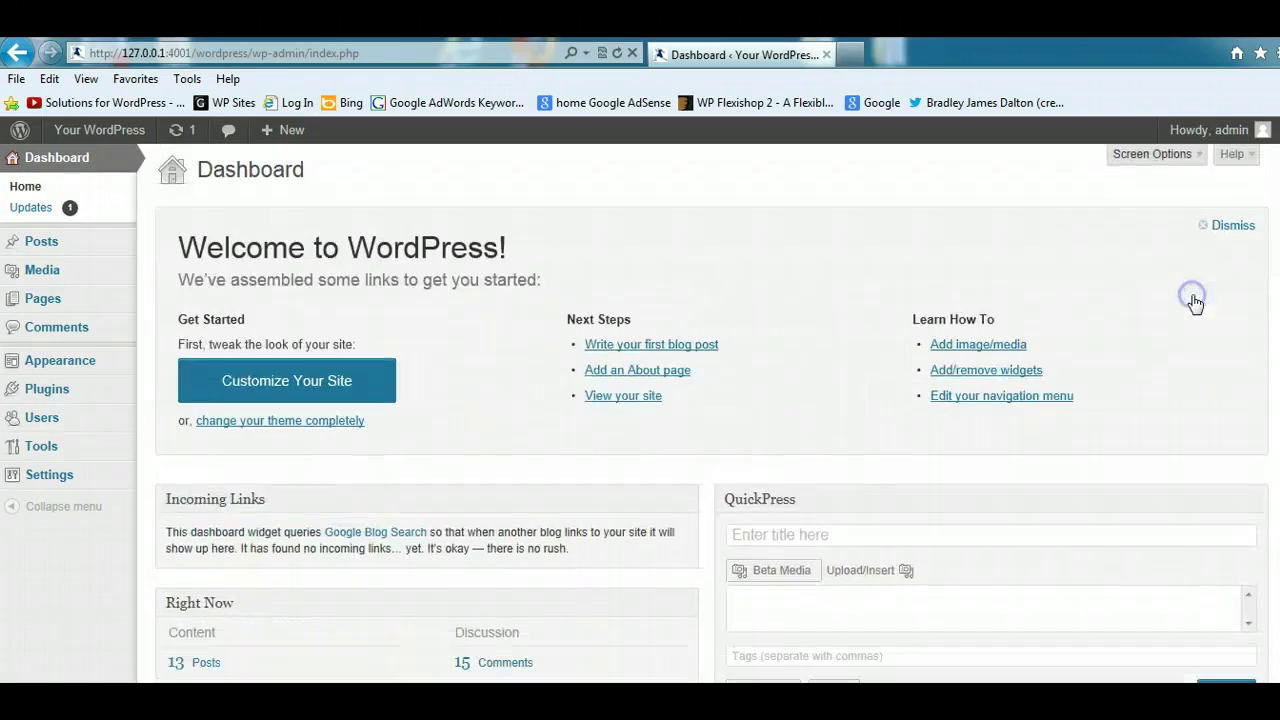
- Check the dashboard's screen options again and look through all of the boxes on the page
click(1152, 154)
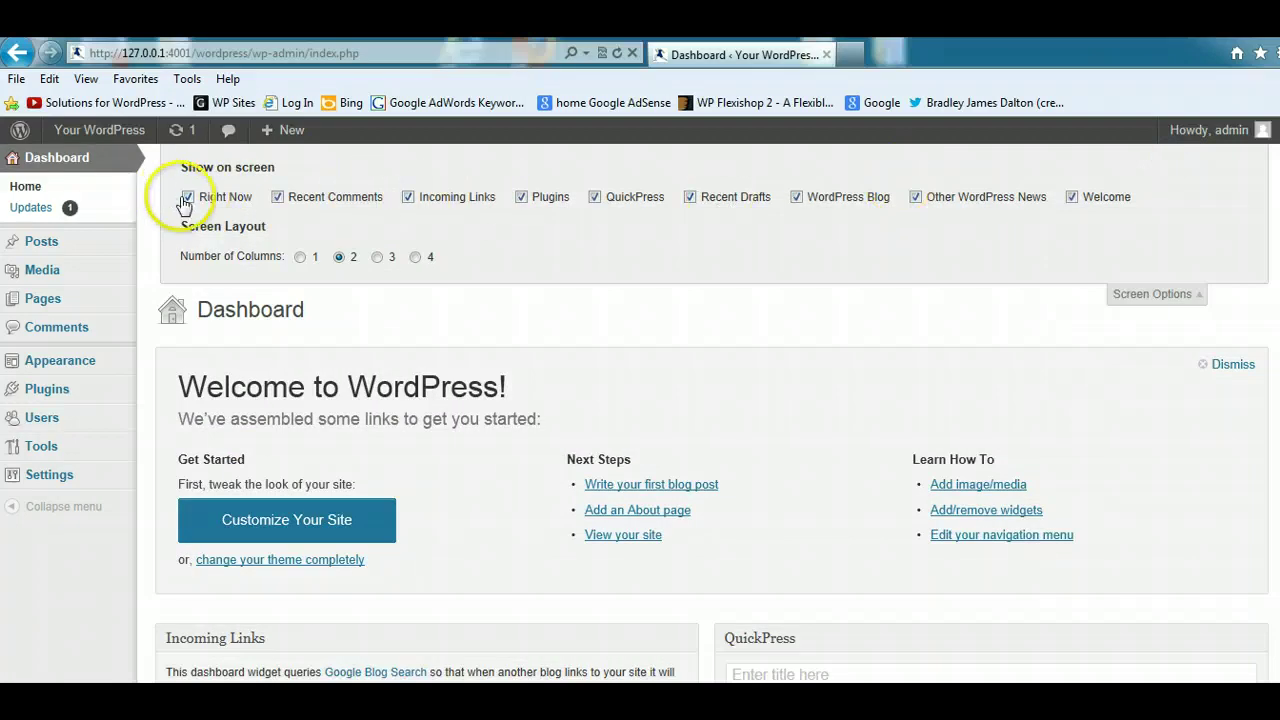
click(1186, 296)
scroll(1243, 263, down, 10)
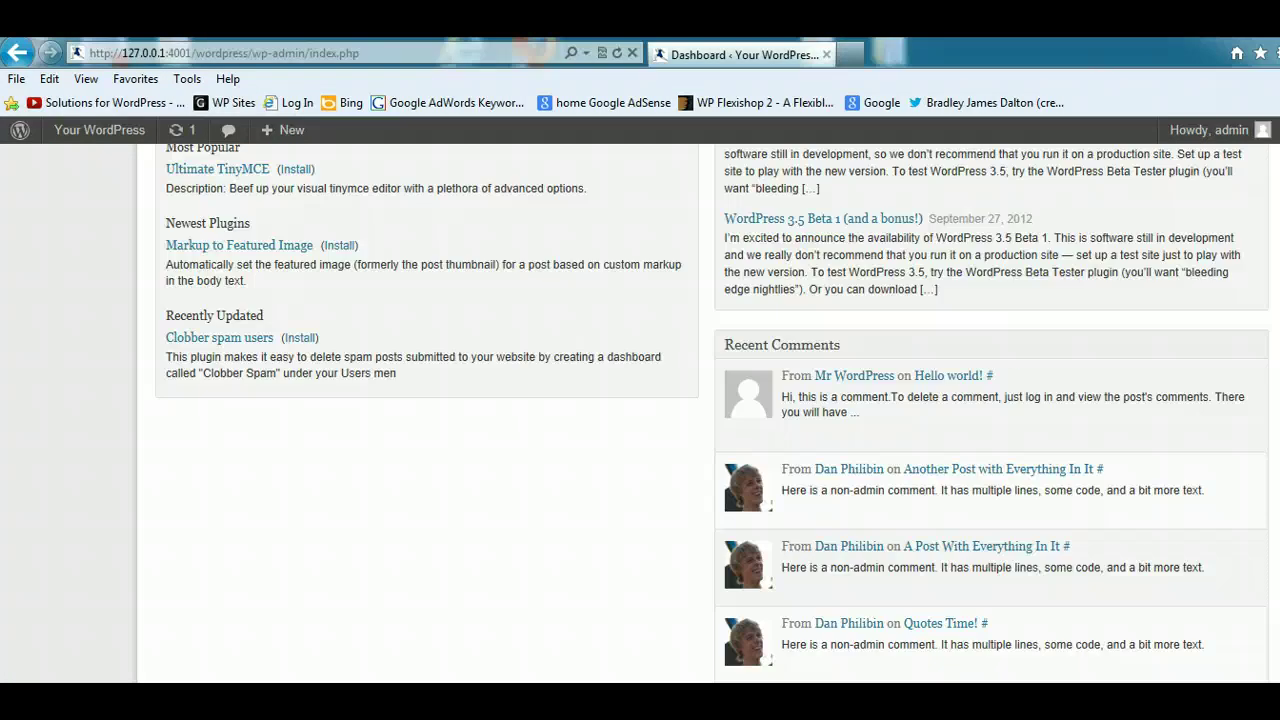
scroll(992, 413, down, 5)
drag(1054, 420, 1114, 220)
scroll(1114, 220, up, 10)
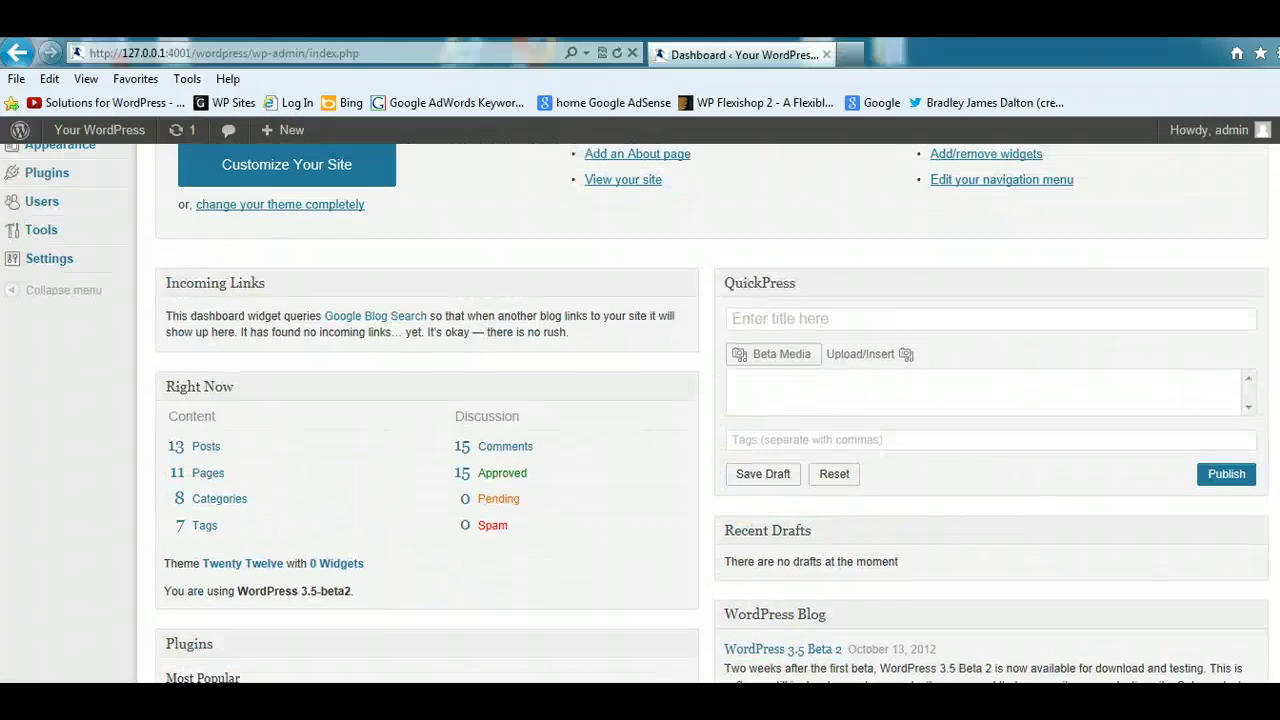
scroll(640, 413, up, 3)
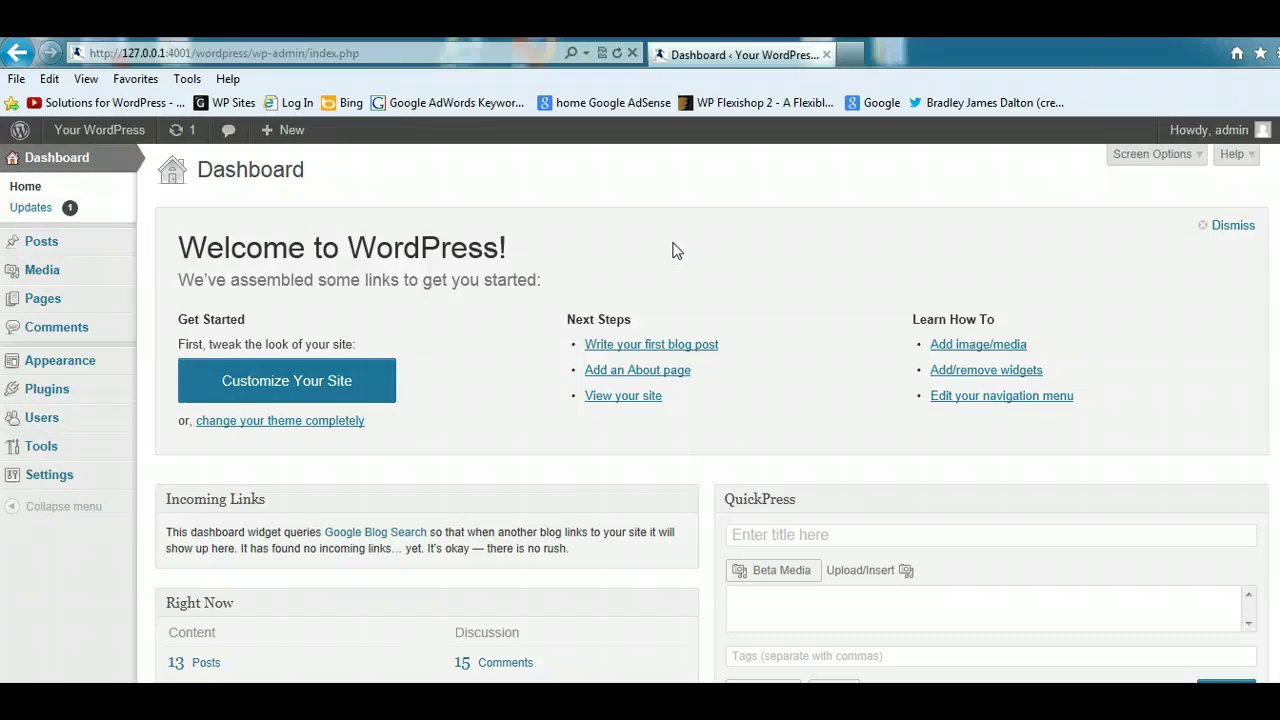
- Try the one-column dashboard layout, and switch the dashboard to four columns
click(1150, 155)
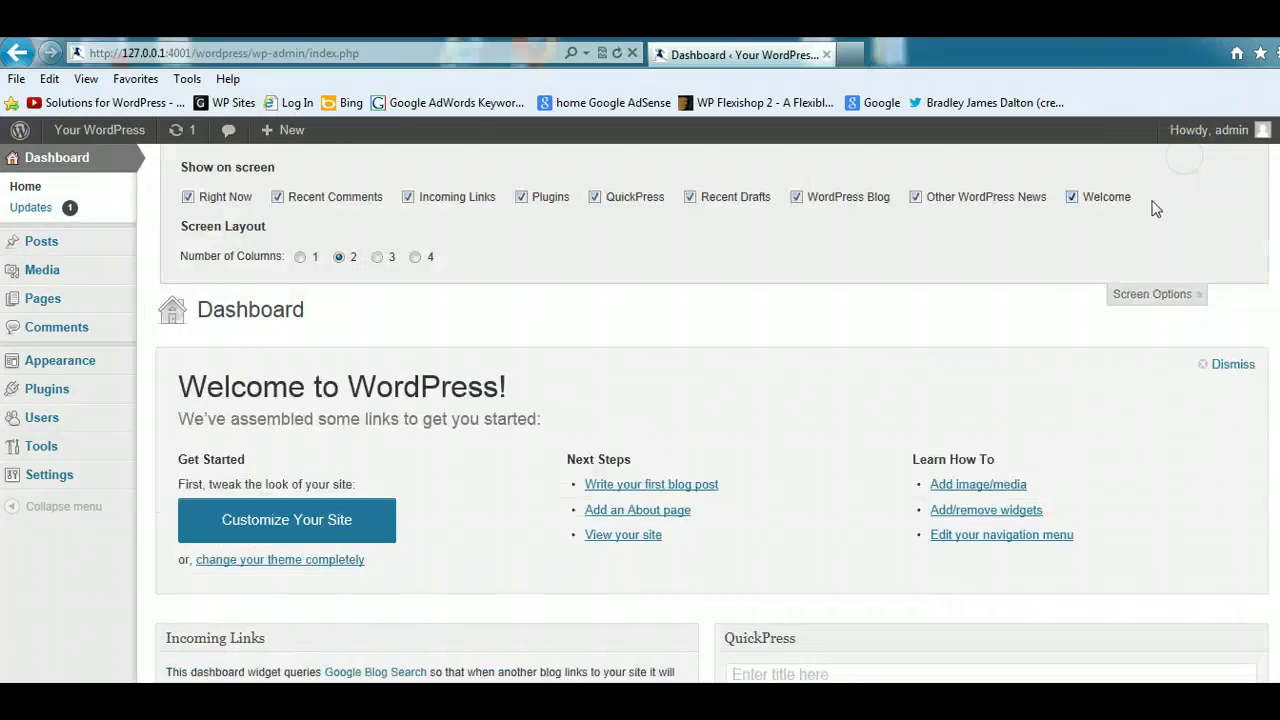
click(302, 258)
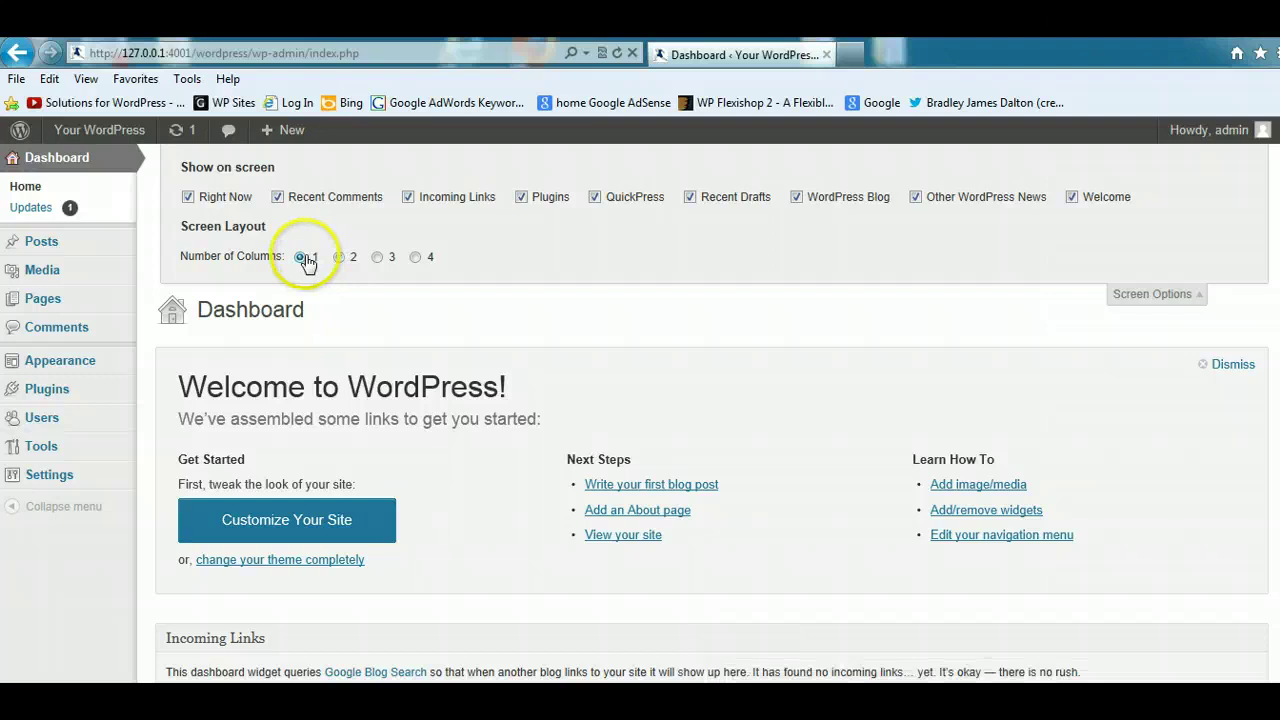
click(415, 258)
scroll(710, 410, down, 4)
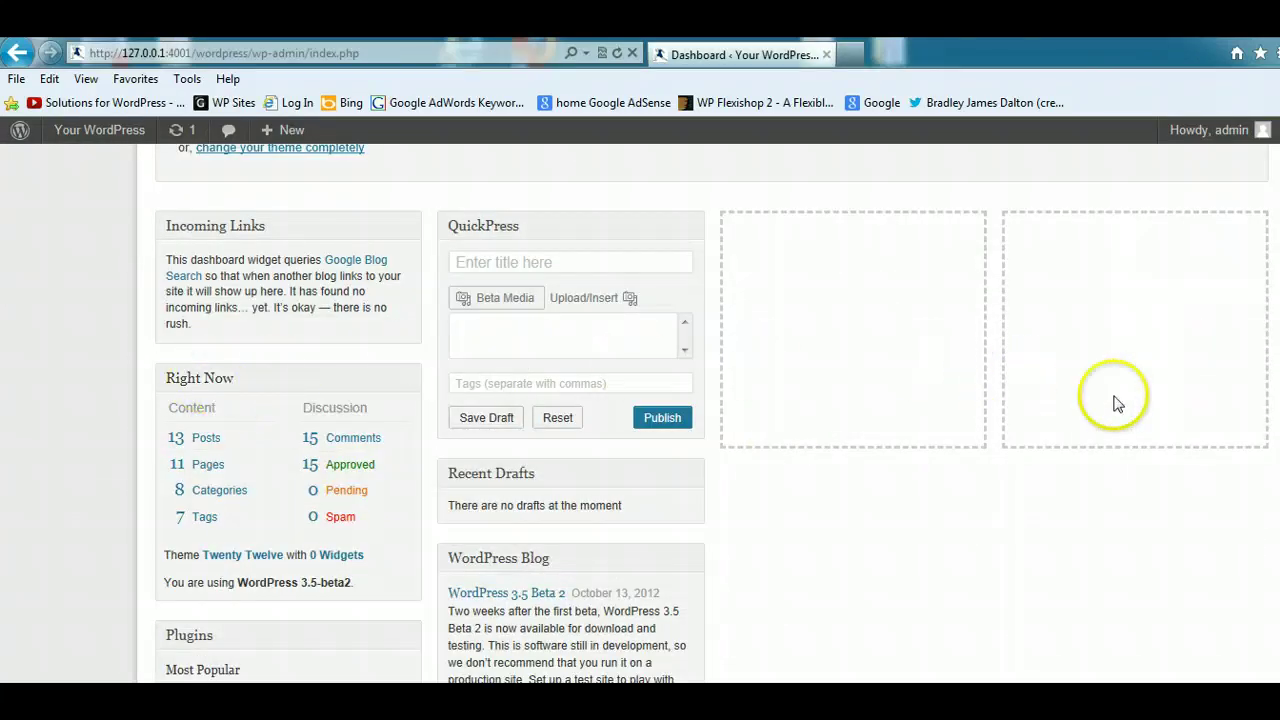
scroll(710, 310, up, 4)
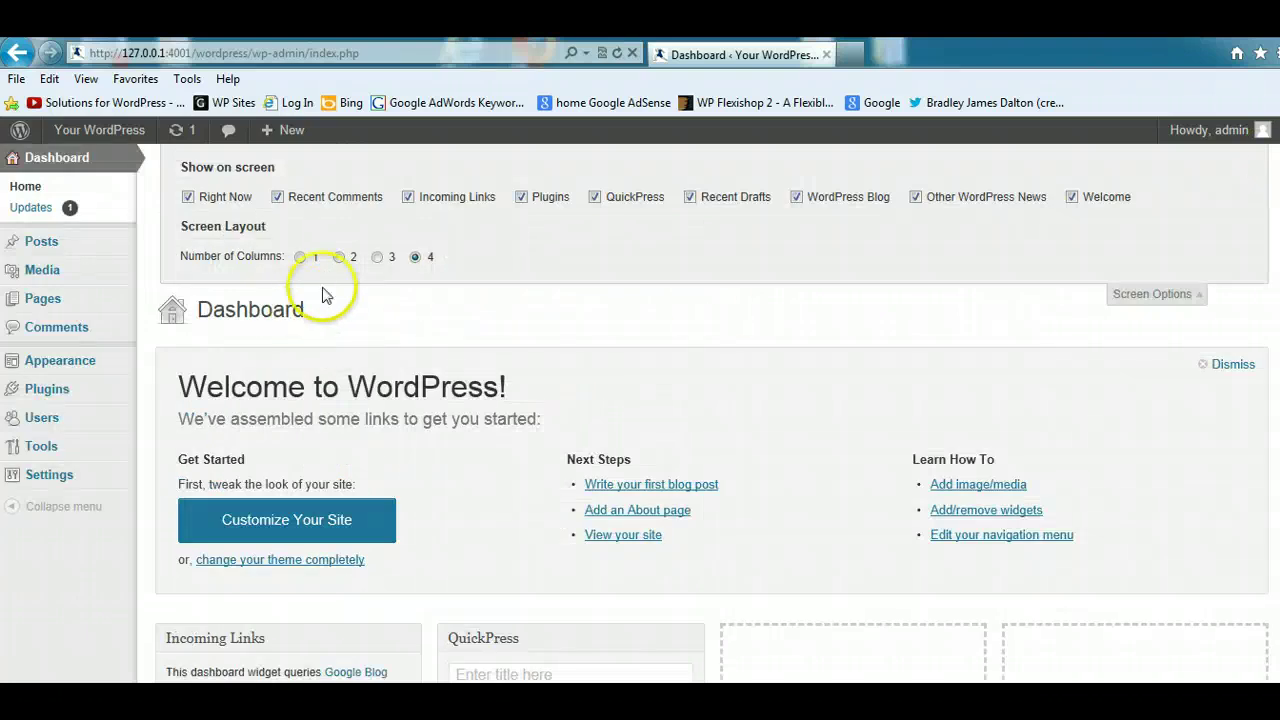
click(1156, 296)
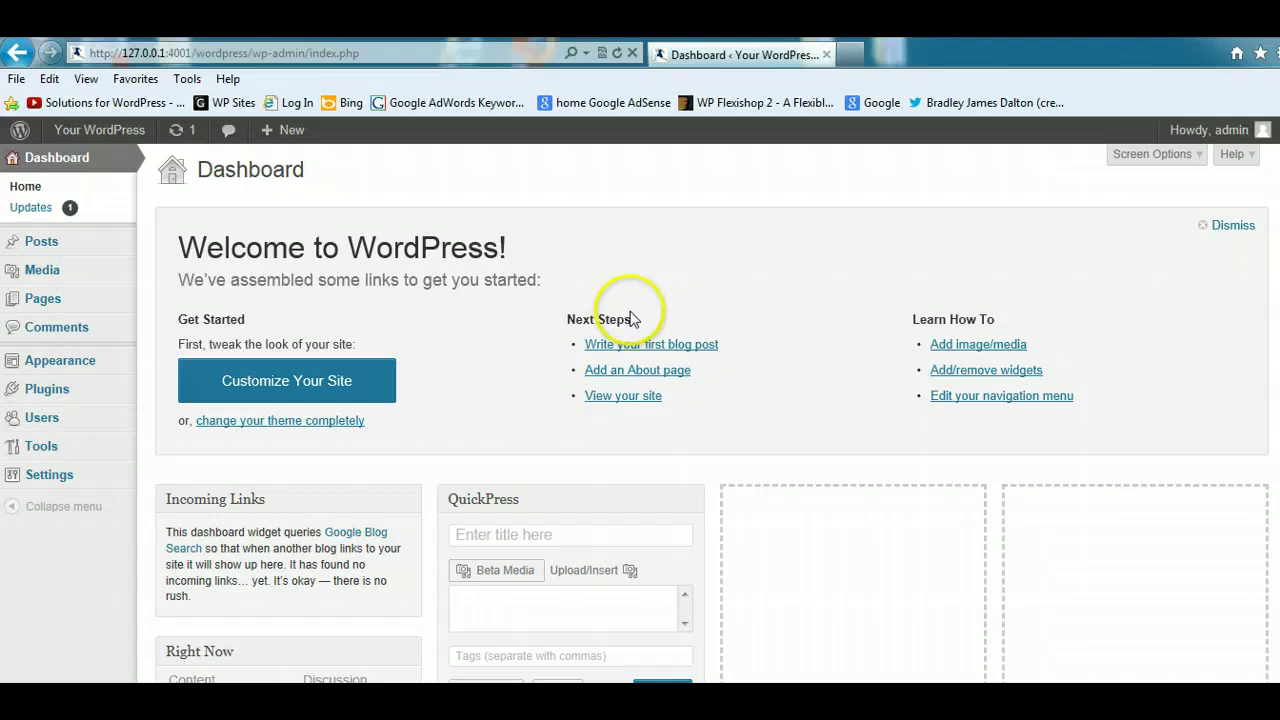
- Visit the live site and look through its home page, Sample Page and Support page
mouse_move(88, 132)
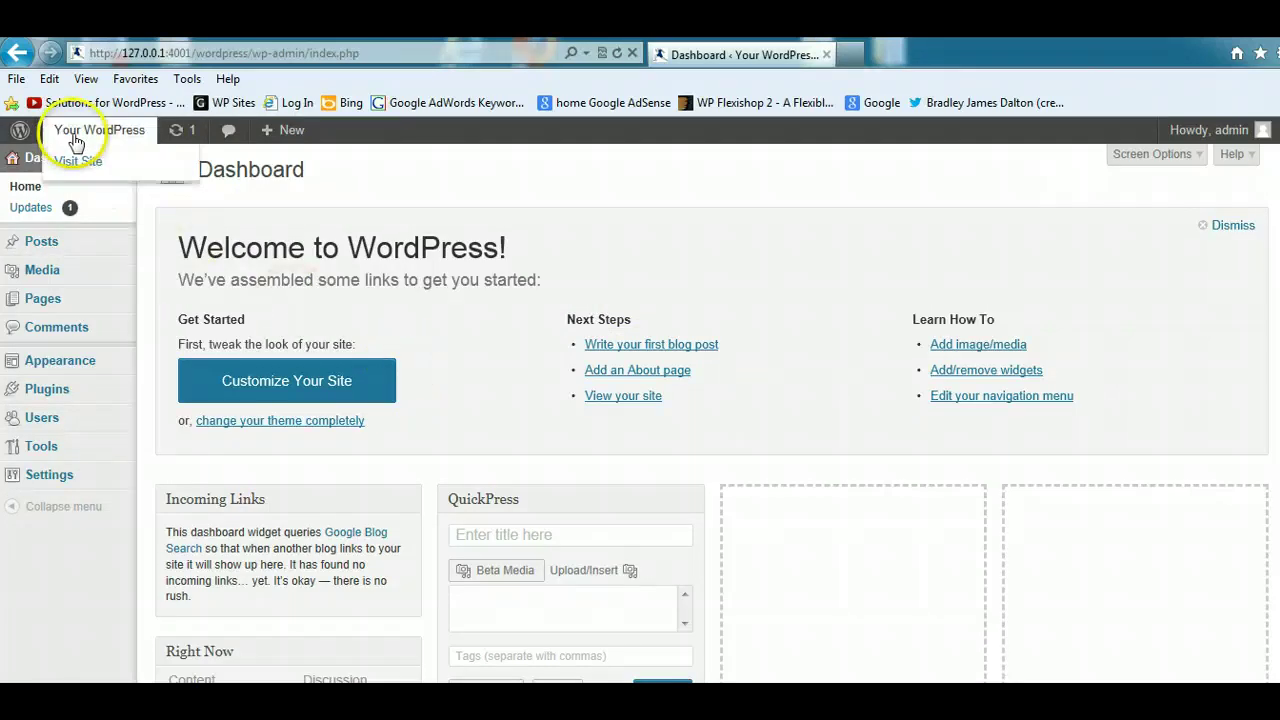
click(85, 164)
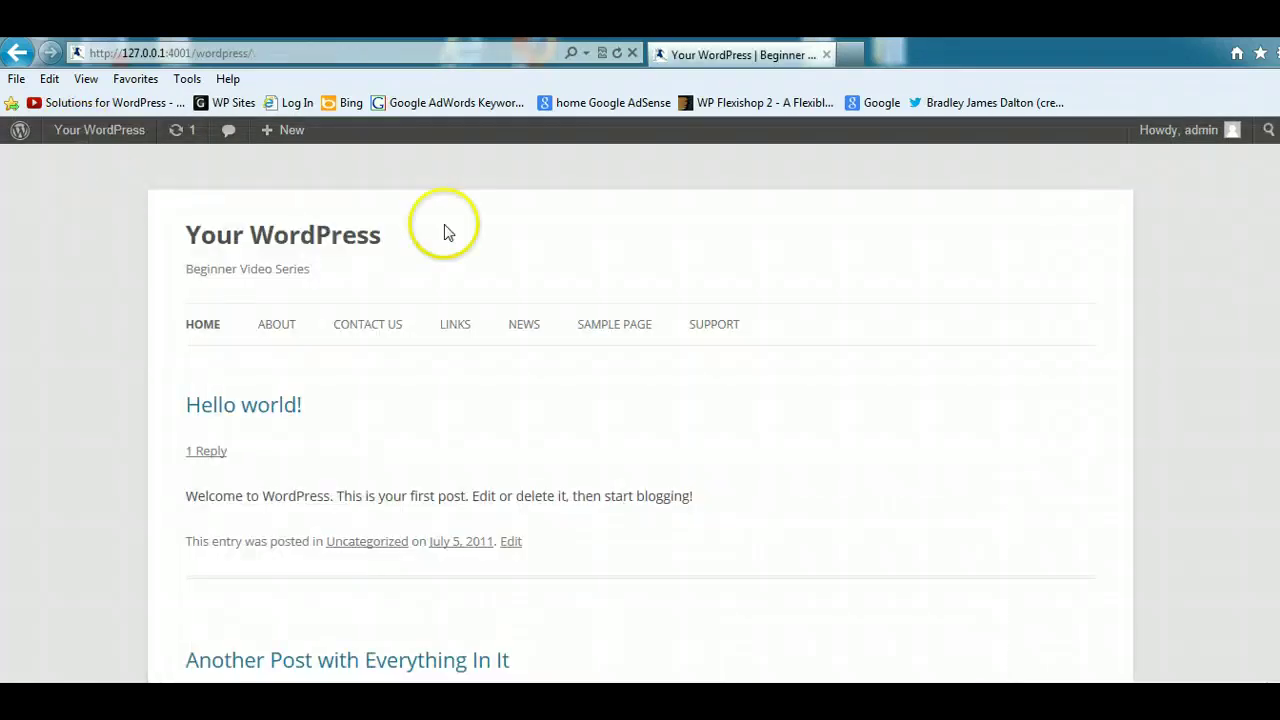
scroll(1094, 246, down, 10)
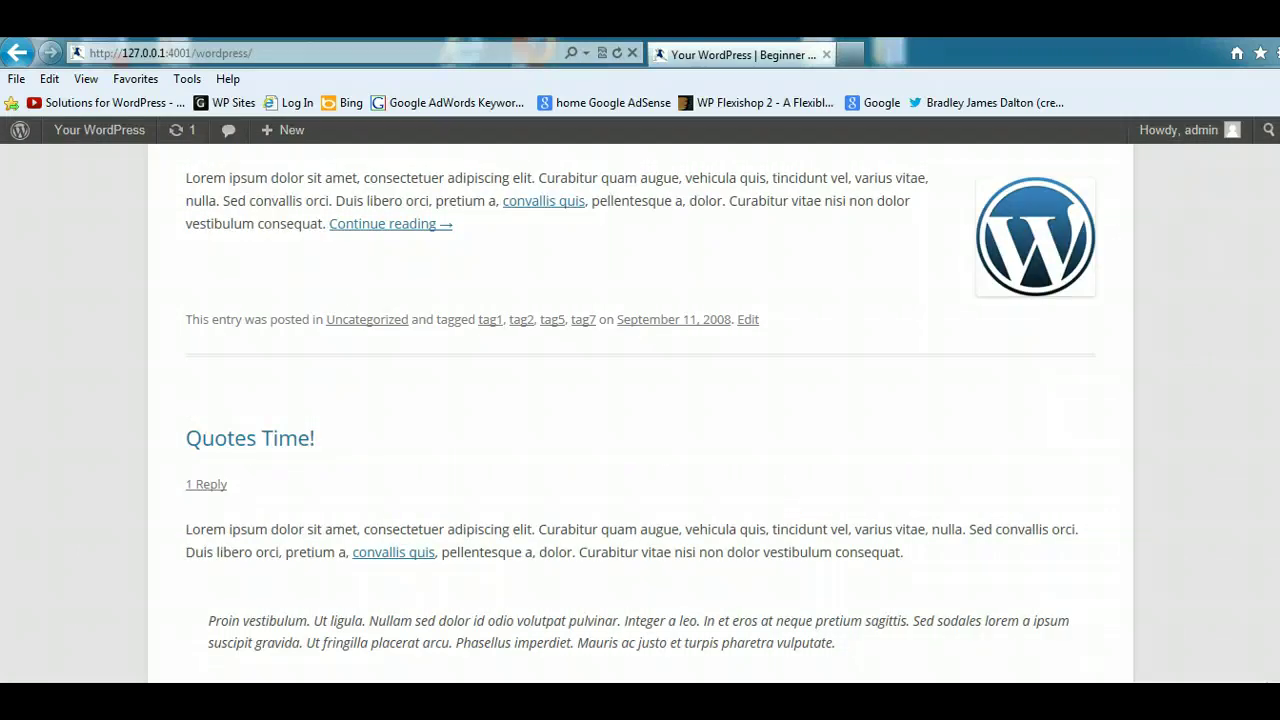
scroll(1094, 246, up, 10)
click(604, 331)
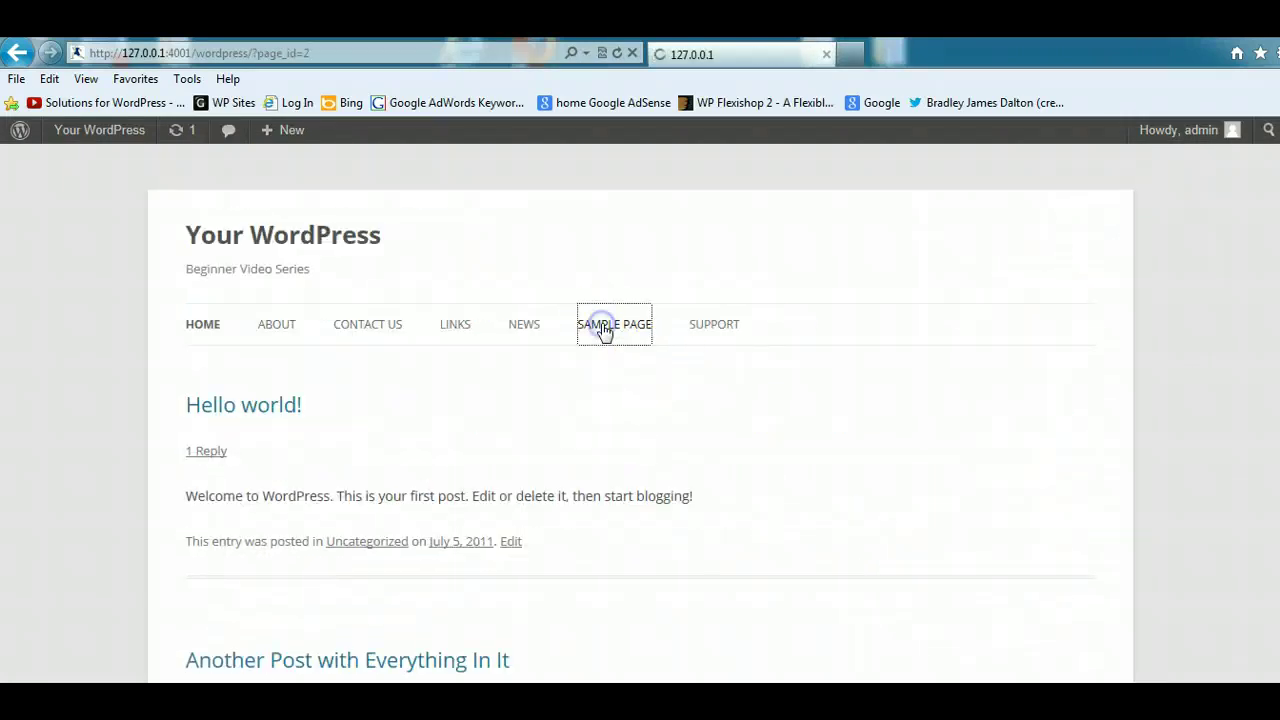
click(708, 327)
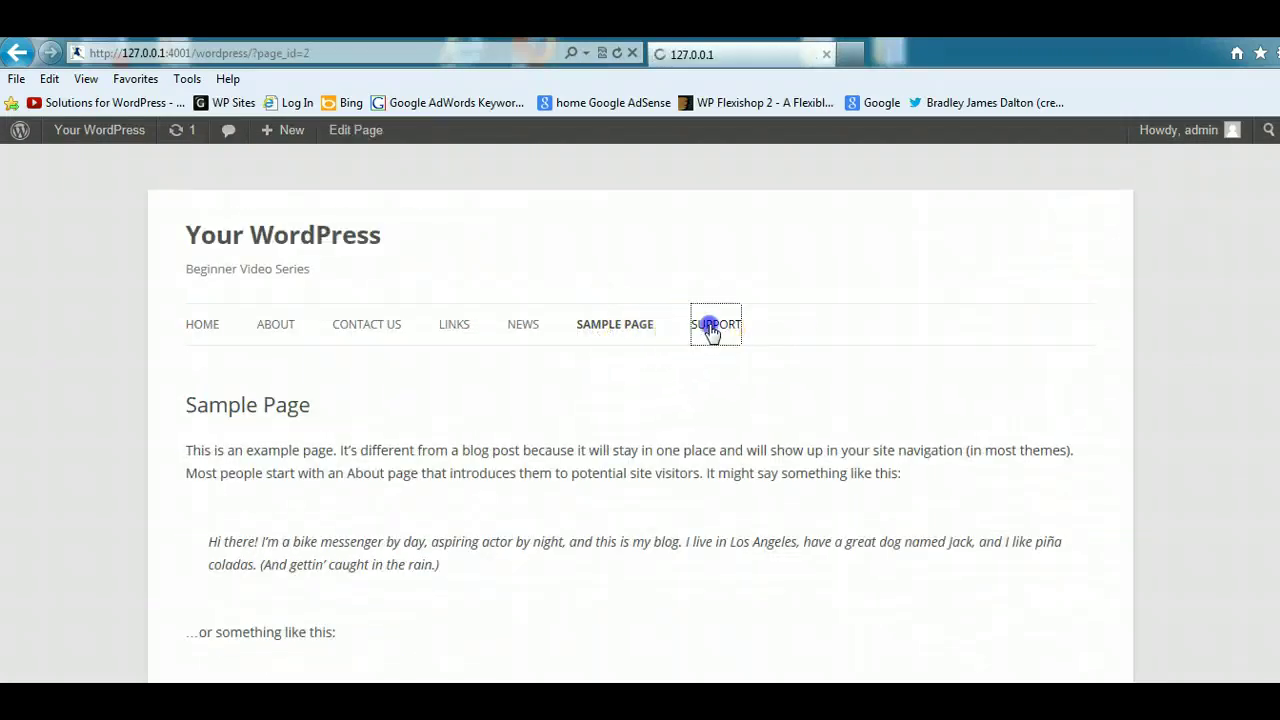
scroll(711, 333, down, 5)
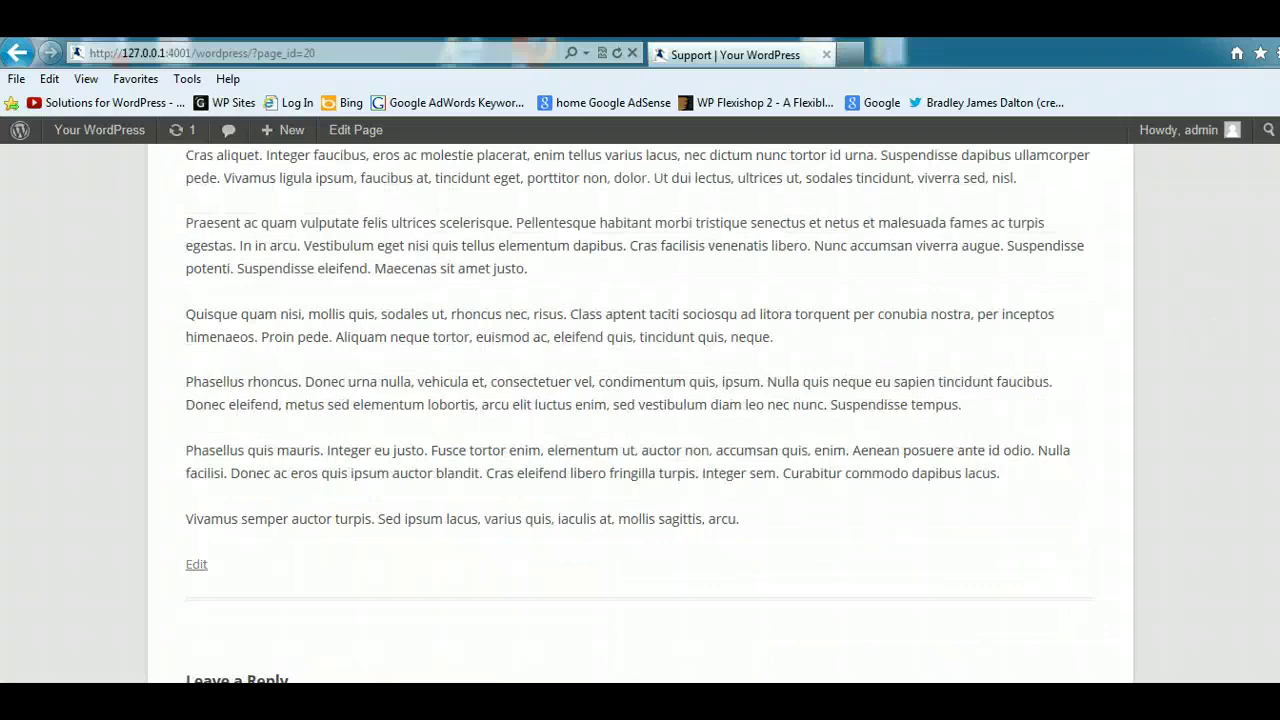
scroll(711, 333, up, 5)
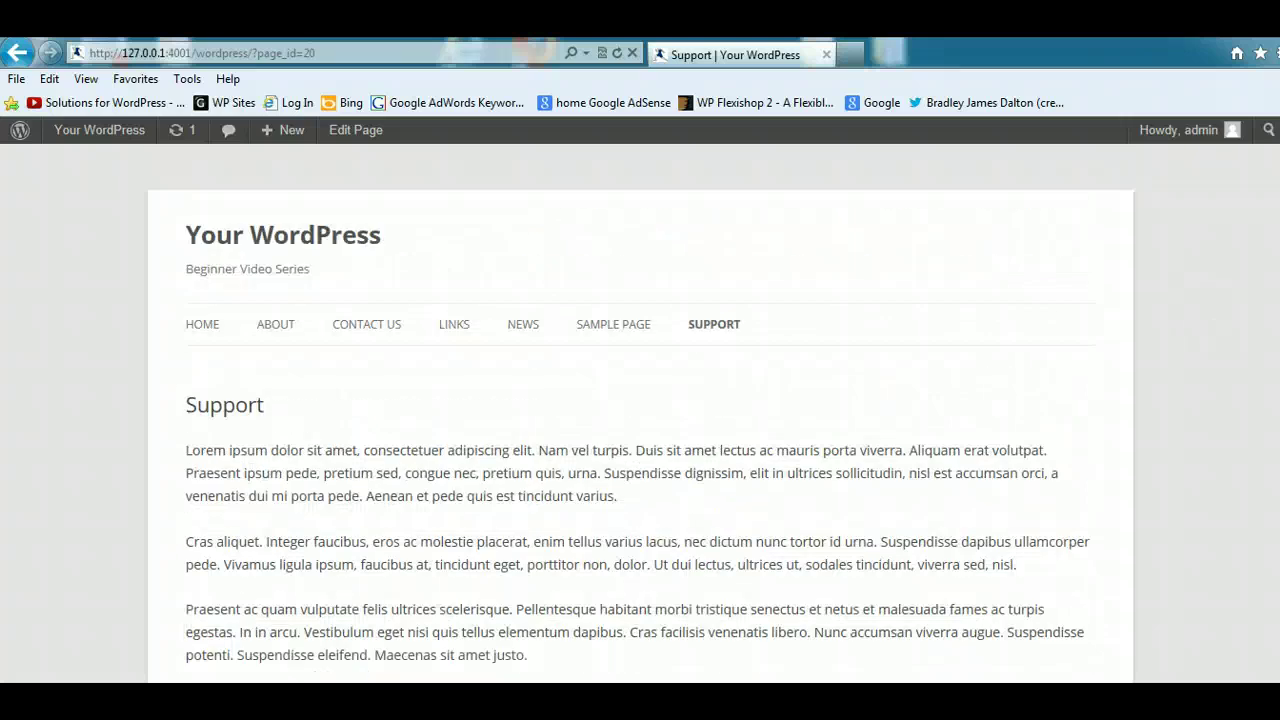
- Open the Support page for editing, dismiss the Updated Media Uploader notice, and return to the live page
click(367, 140)
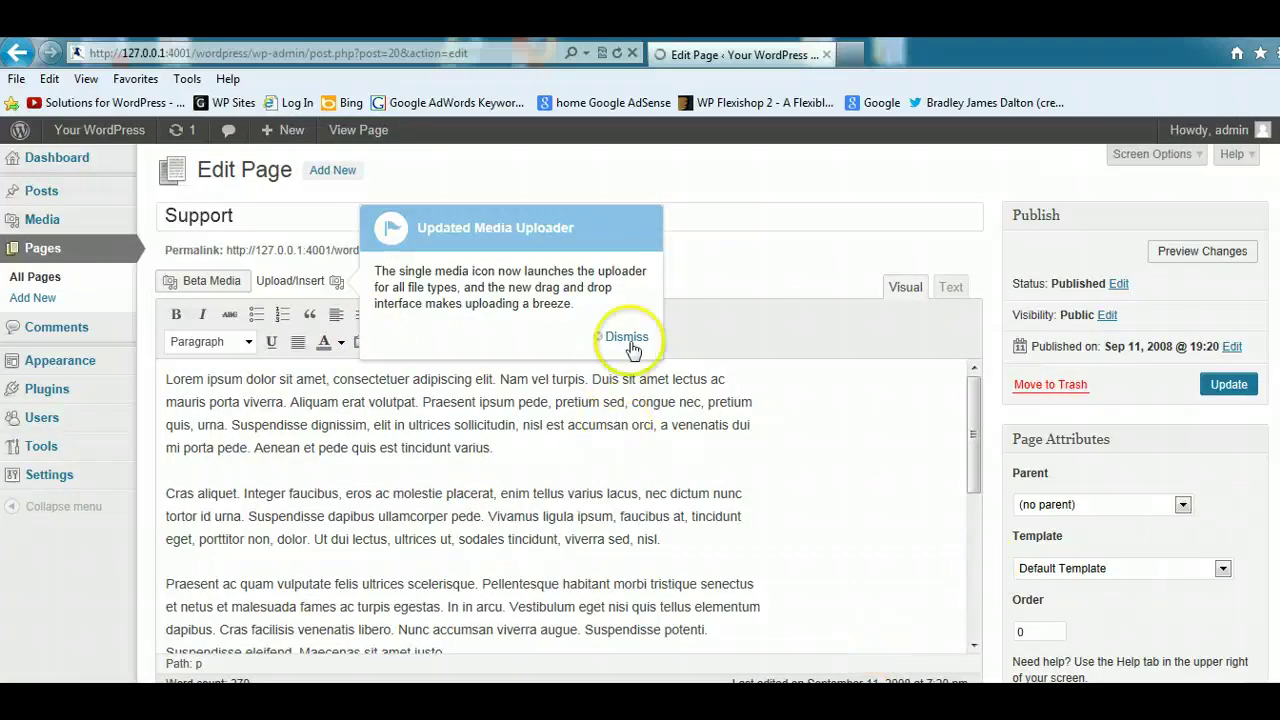
click(626, 337)
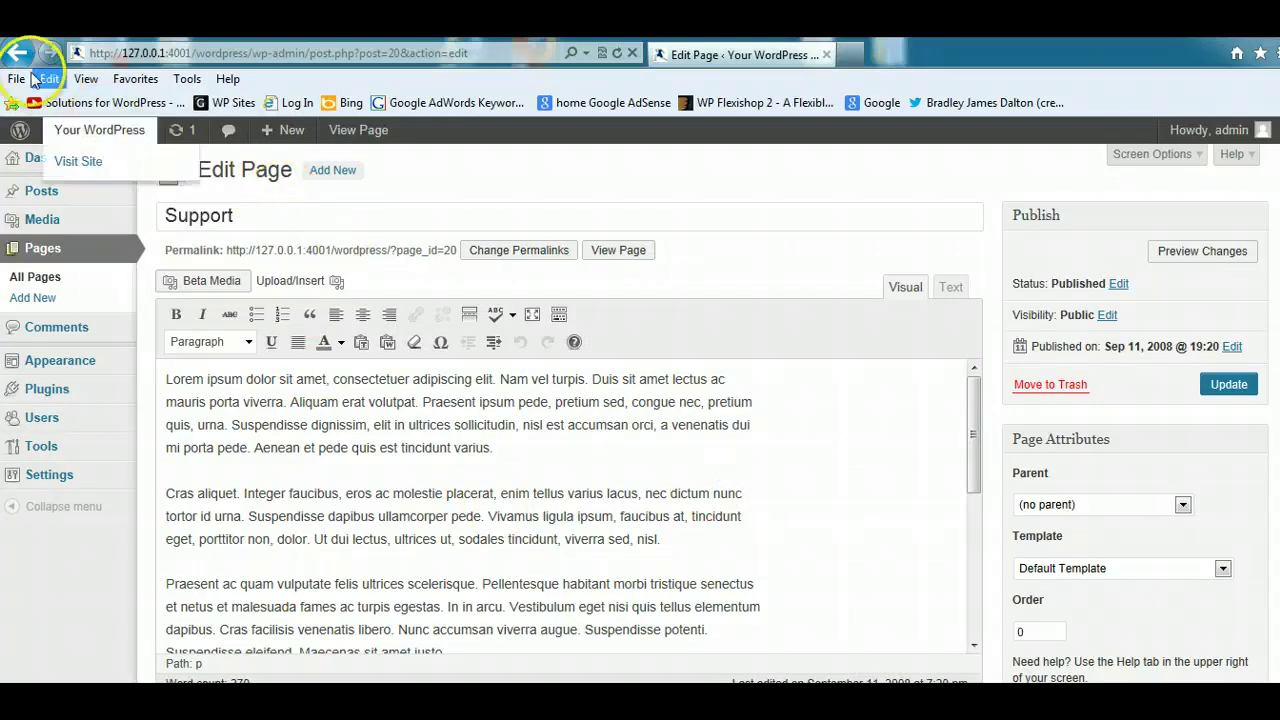
click(22, 56)
- Show the page for uploading new media and its file chooser without picking a file, and return to the Support page
mouse_move(266, 129)
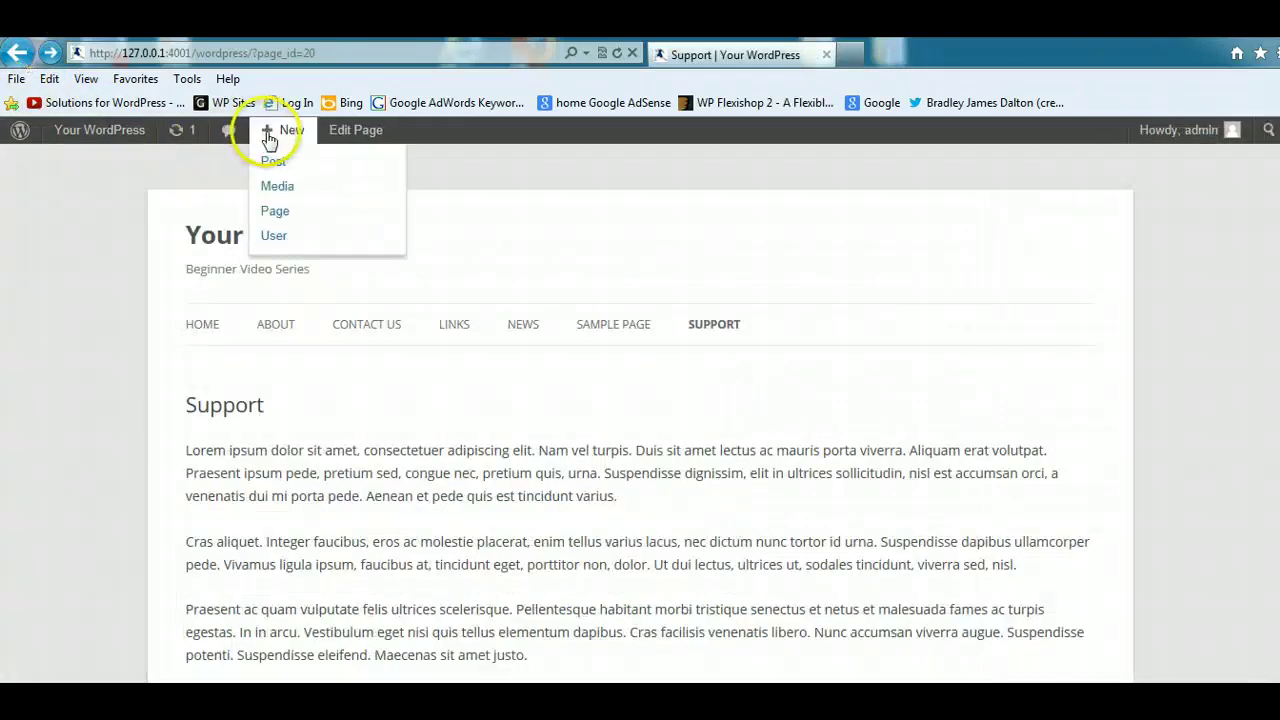
click(289, 189)
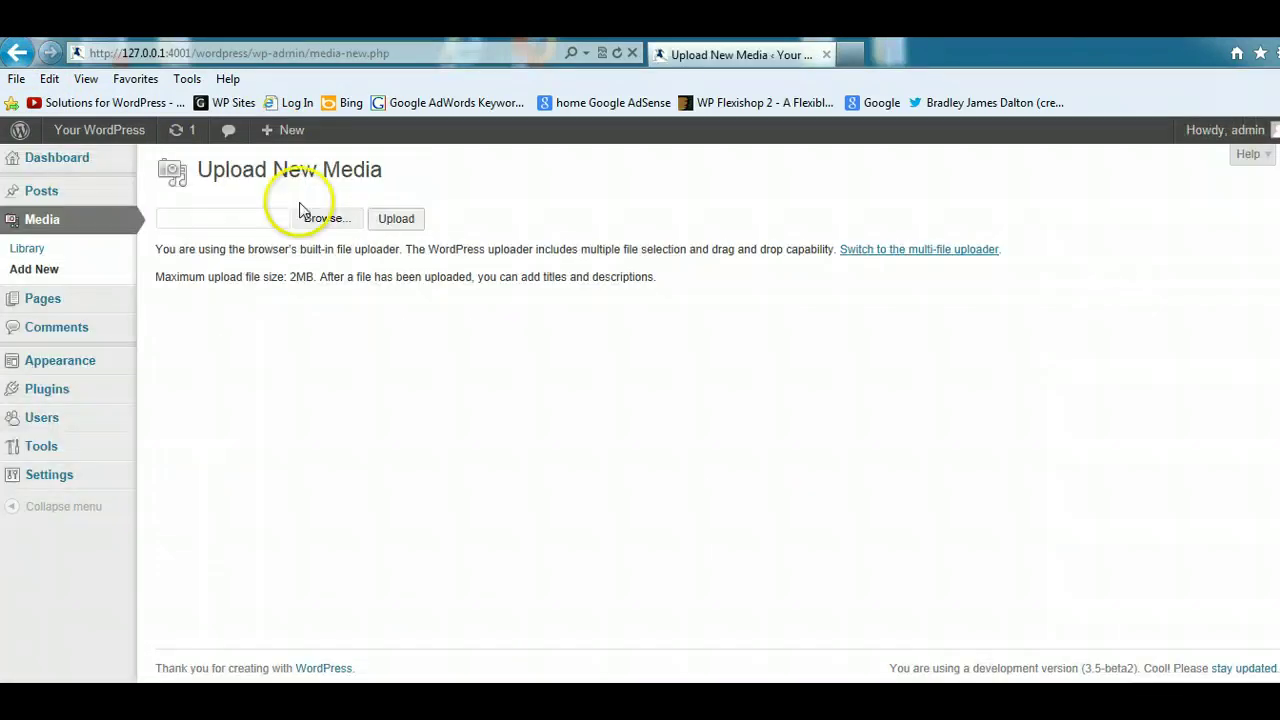
click(320, 218)
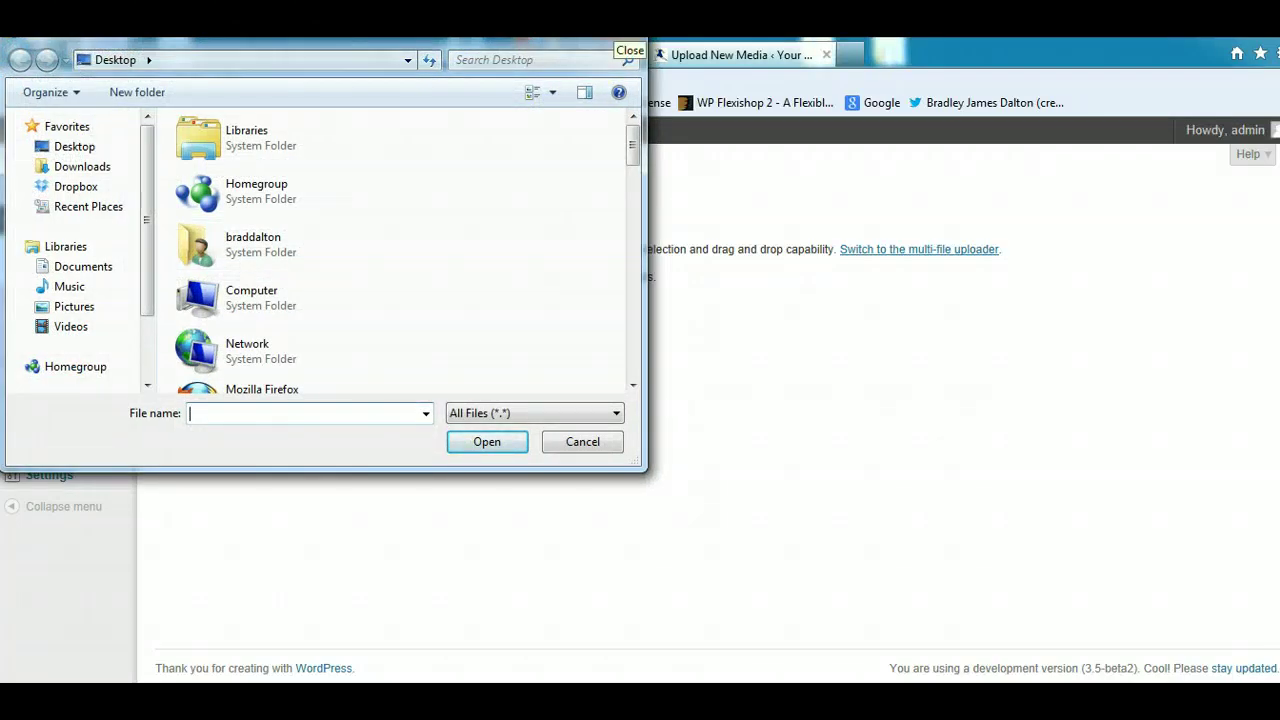
click(628, 44)
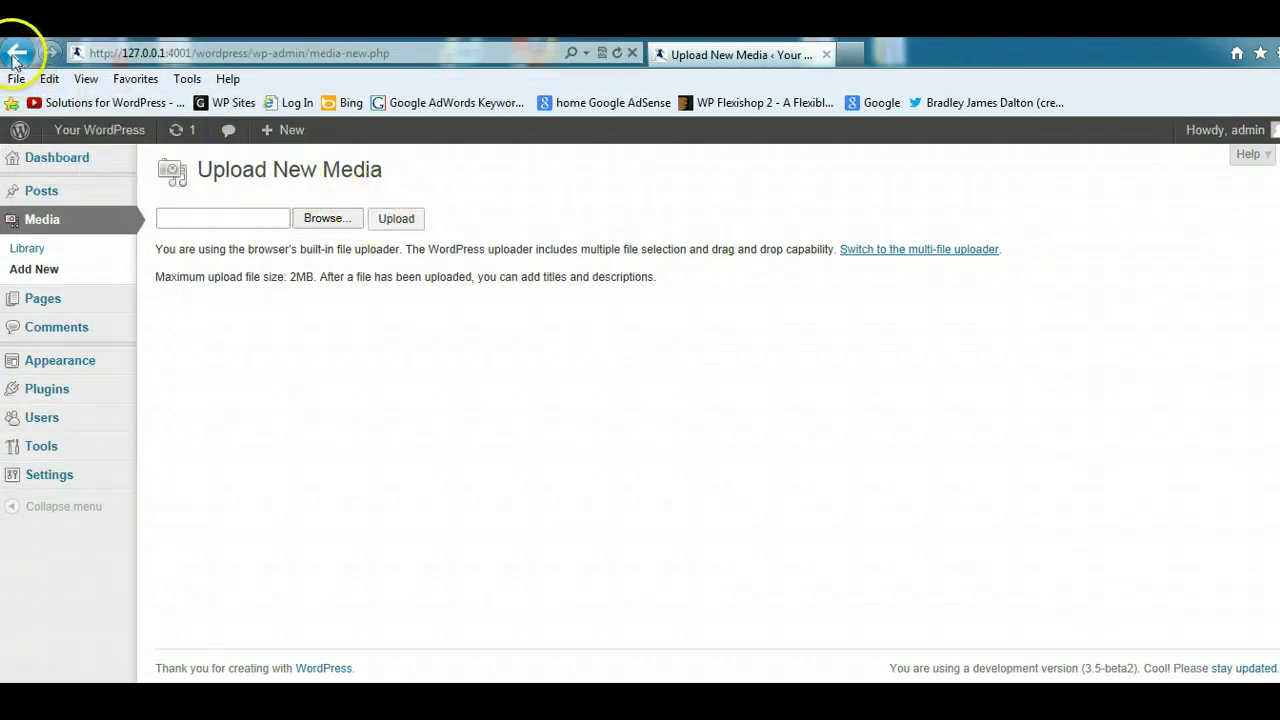
click(15, 55)
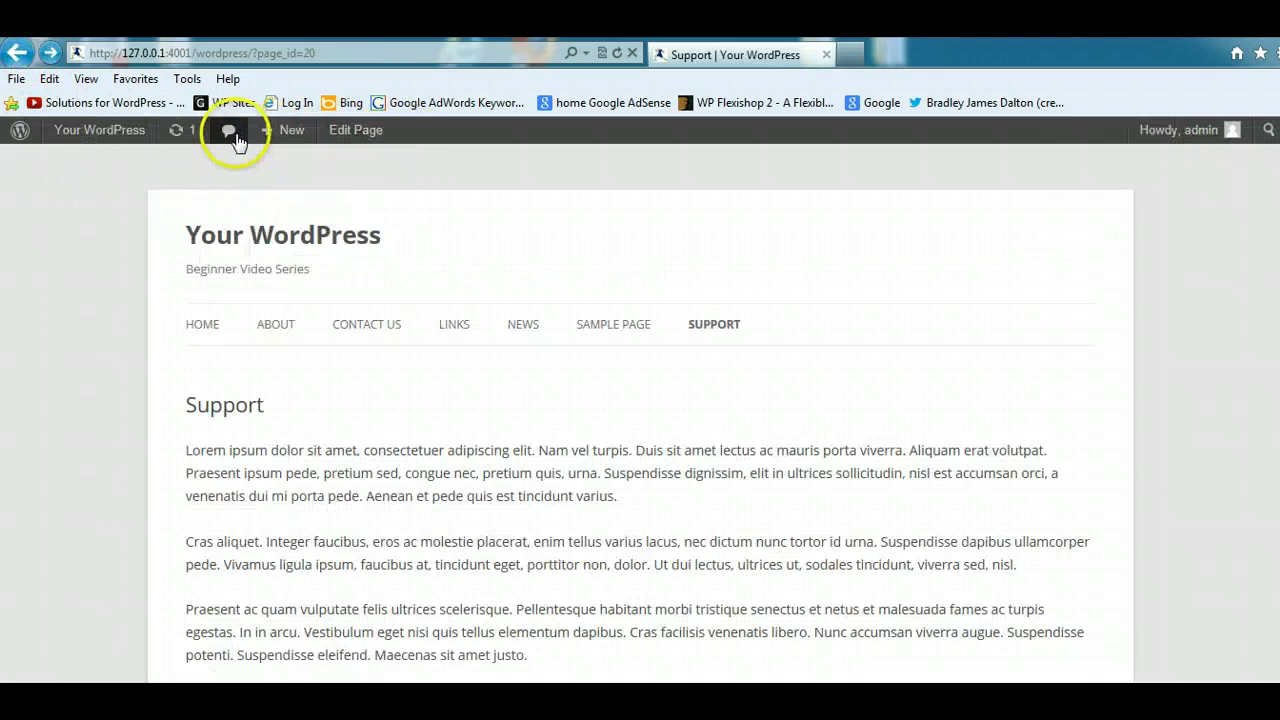
- Examine the items of the admin toolbar above the live Support page, including the site name, Edit Page and account entries
mouse_move(95, 140)
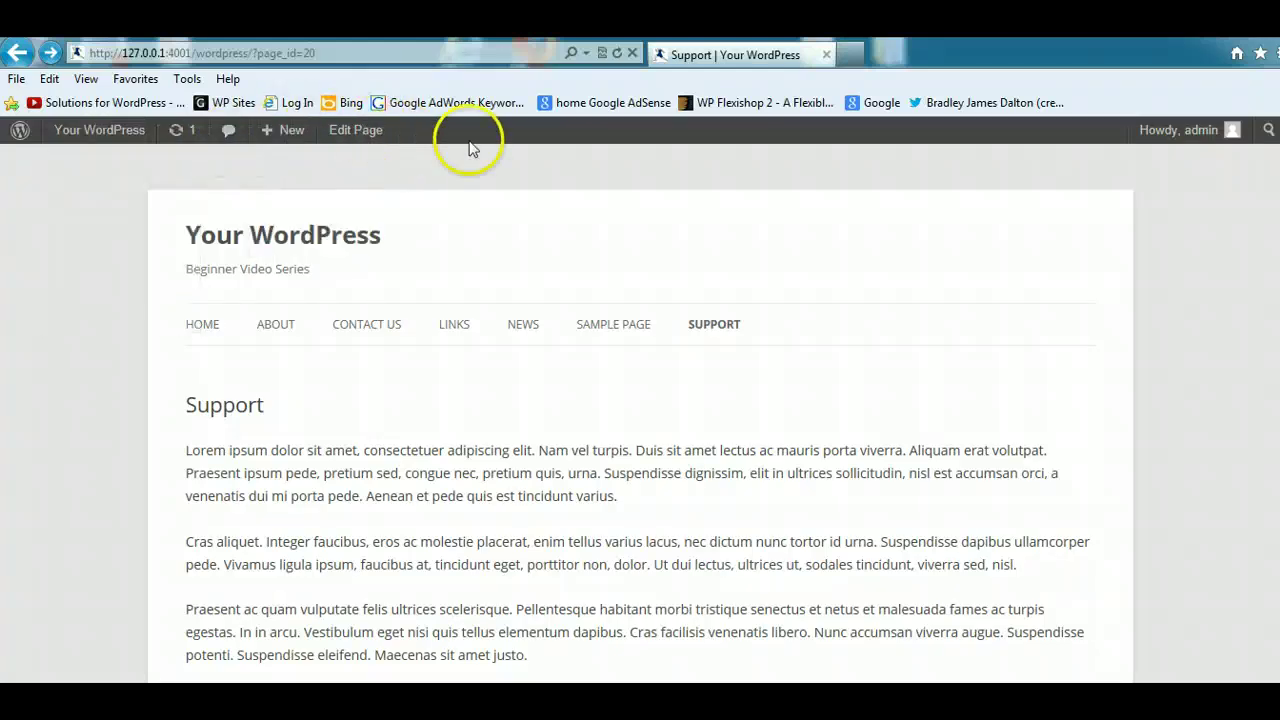
mouse_move(1193, 133)
scroll(640, 400, down, 5)
scroll(640, 400, up, 5)
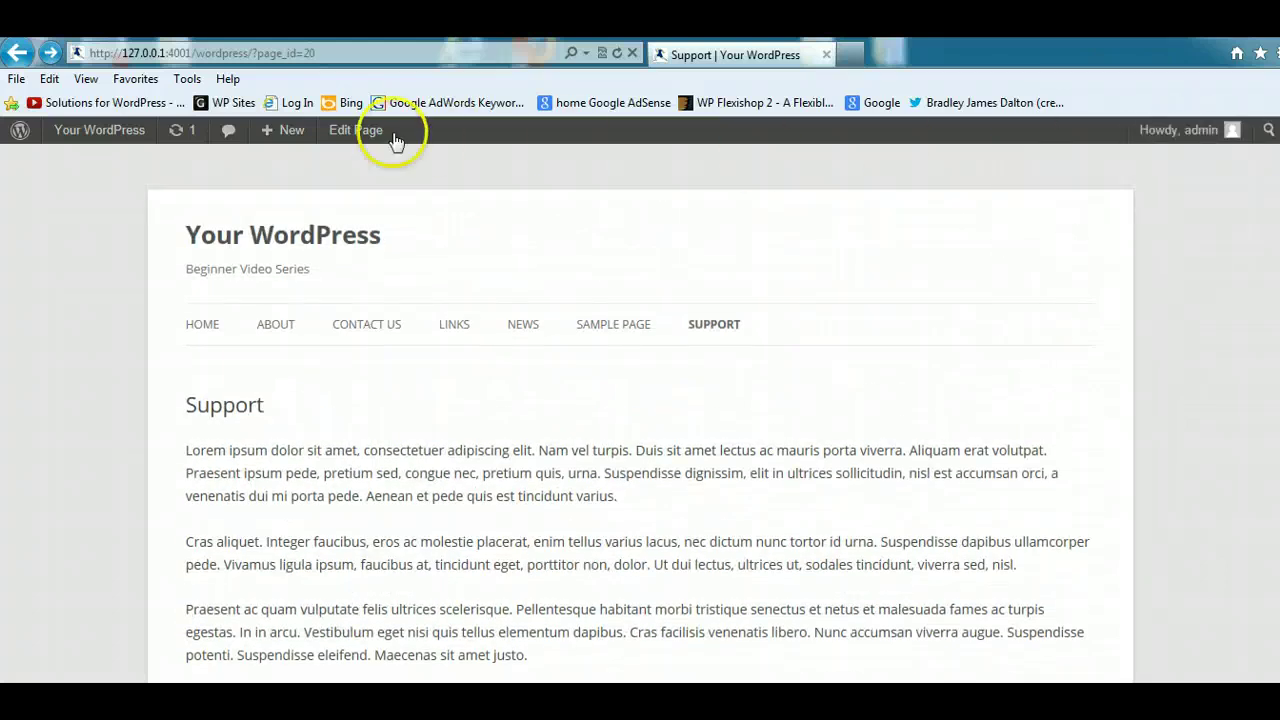
mouse_move(90, 142)
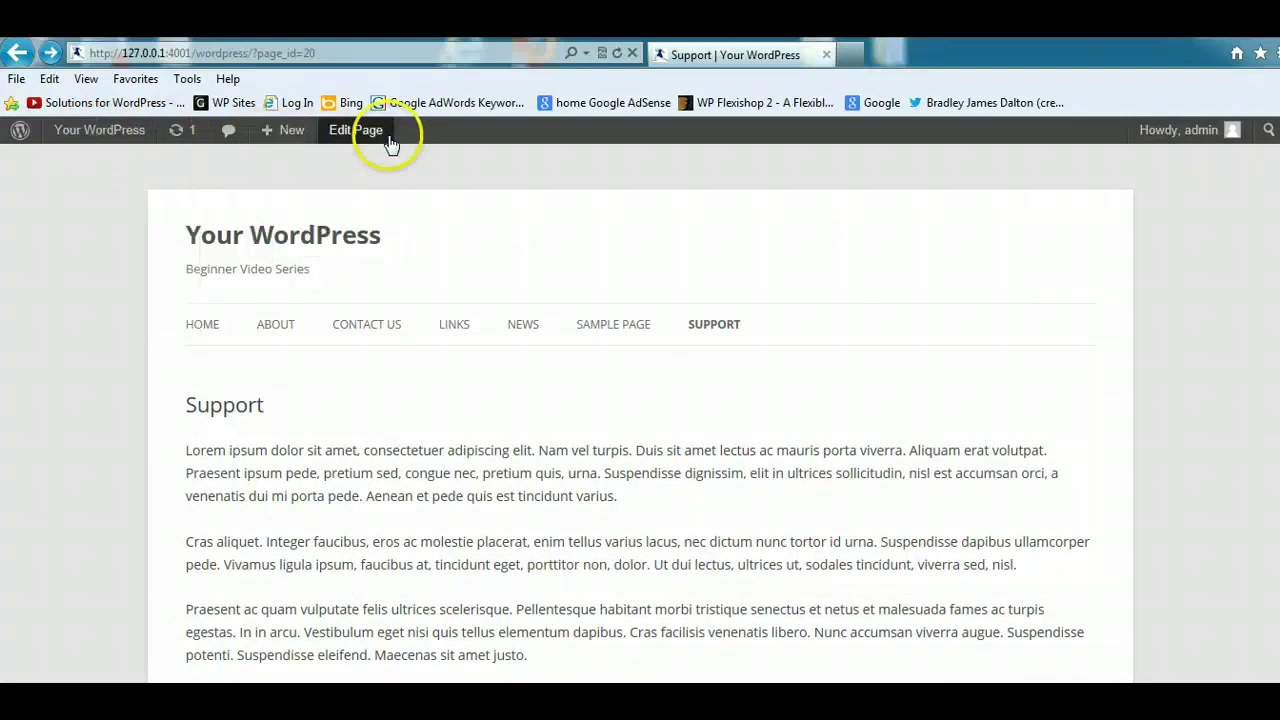
mouse_move(150, 134)
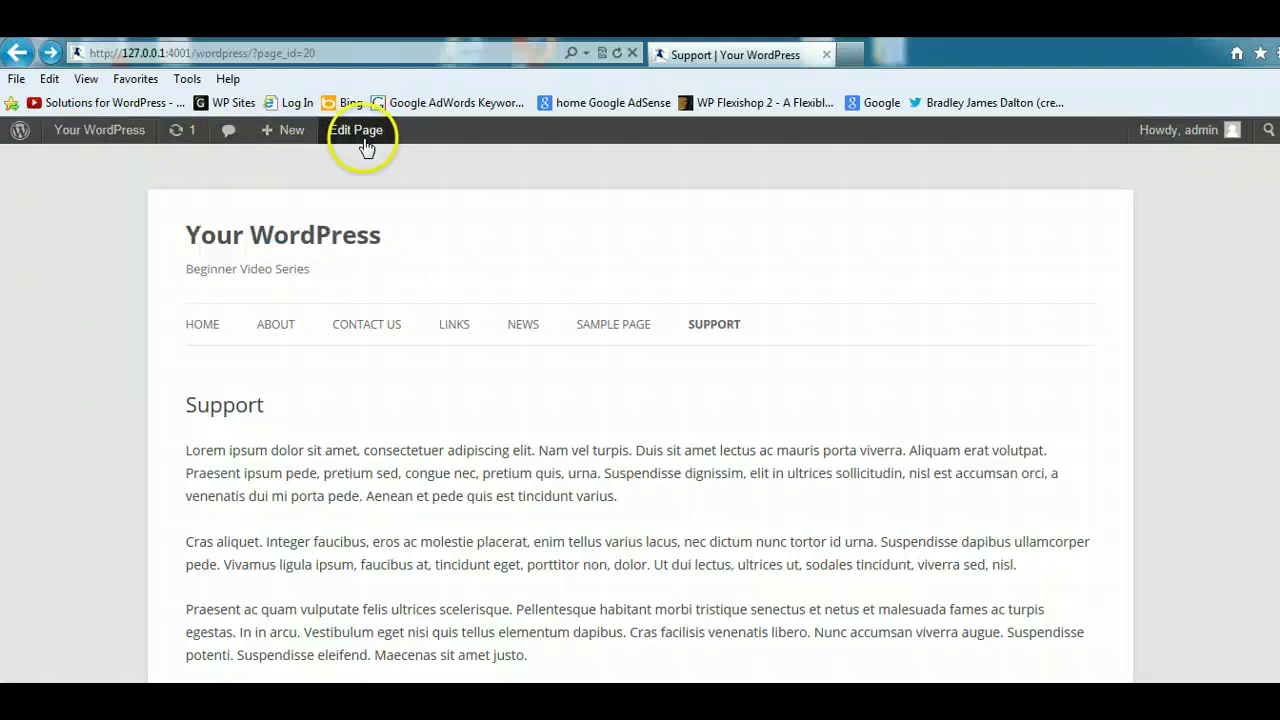
mouse_move(1143, 129)
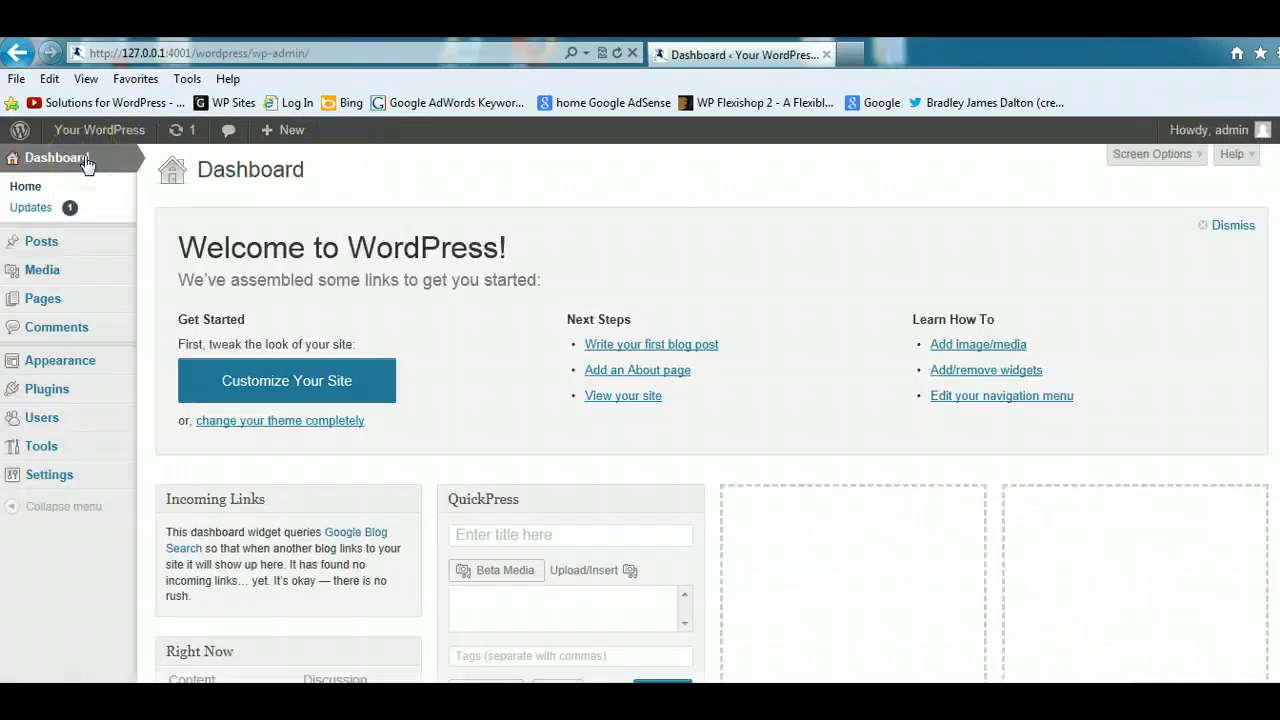
- From the dashboard home, open the WordPress updates and update the site to the latest nightly build
click(27, 190)
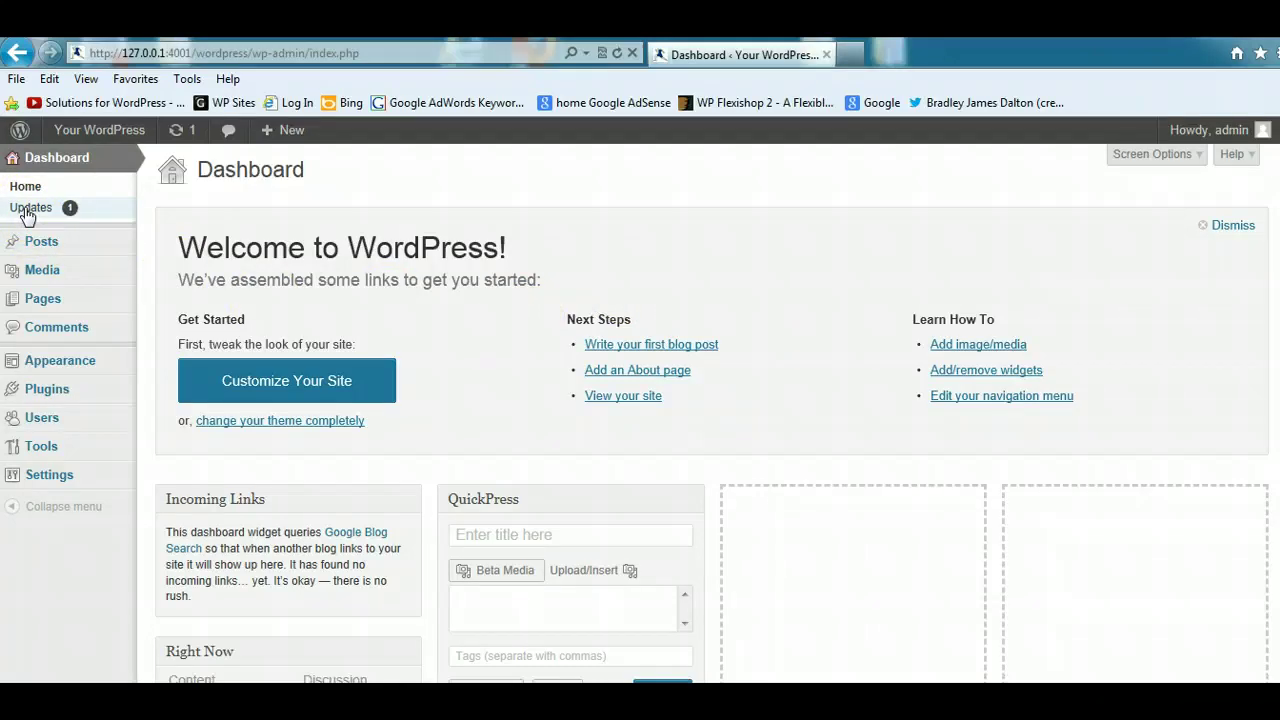
click(27, 209)
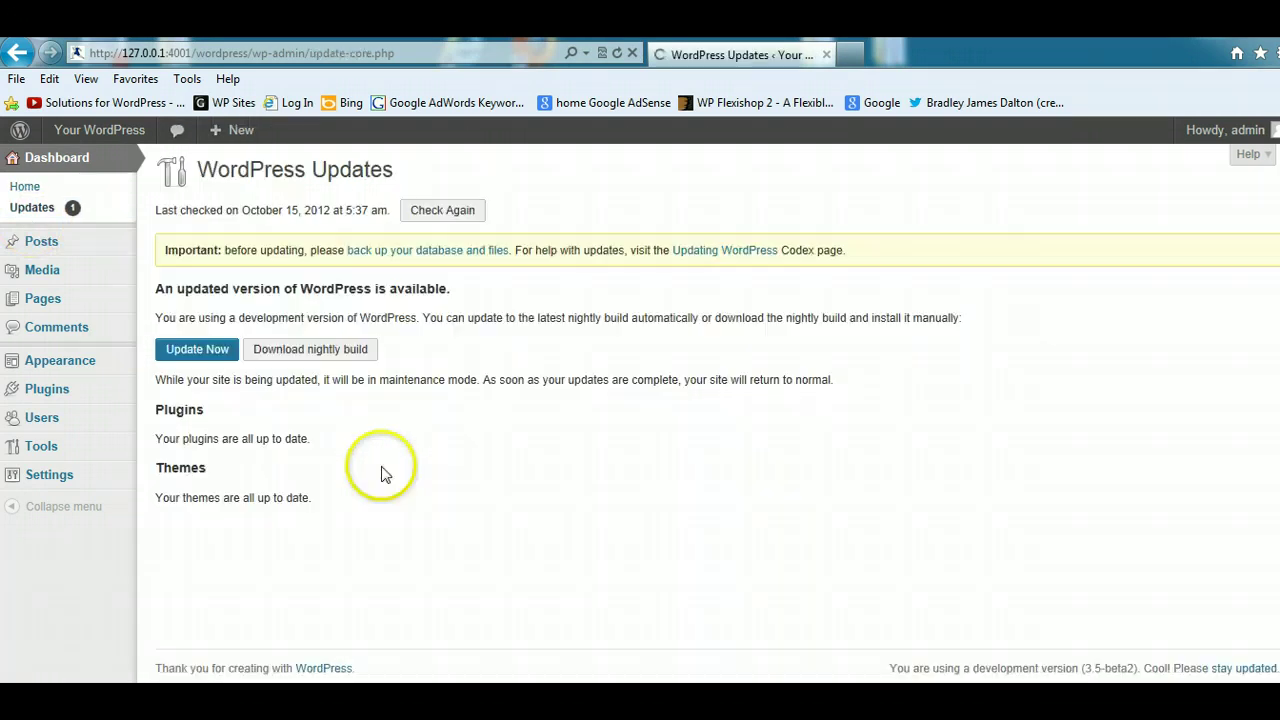
click(206, 353)
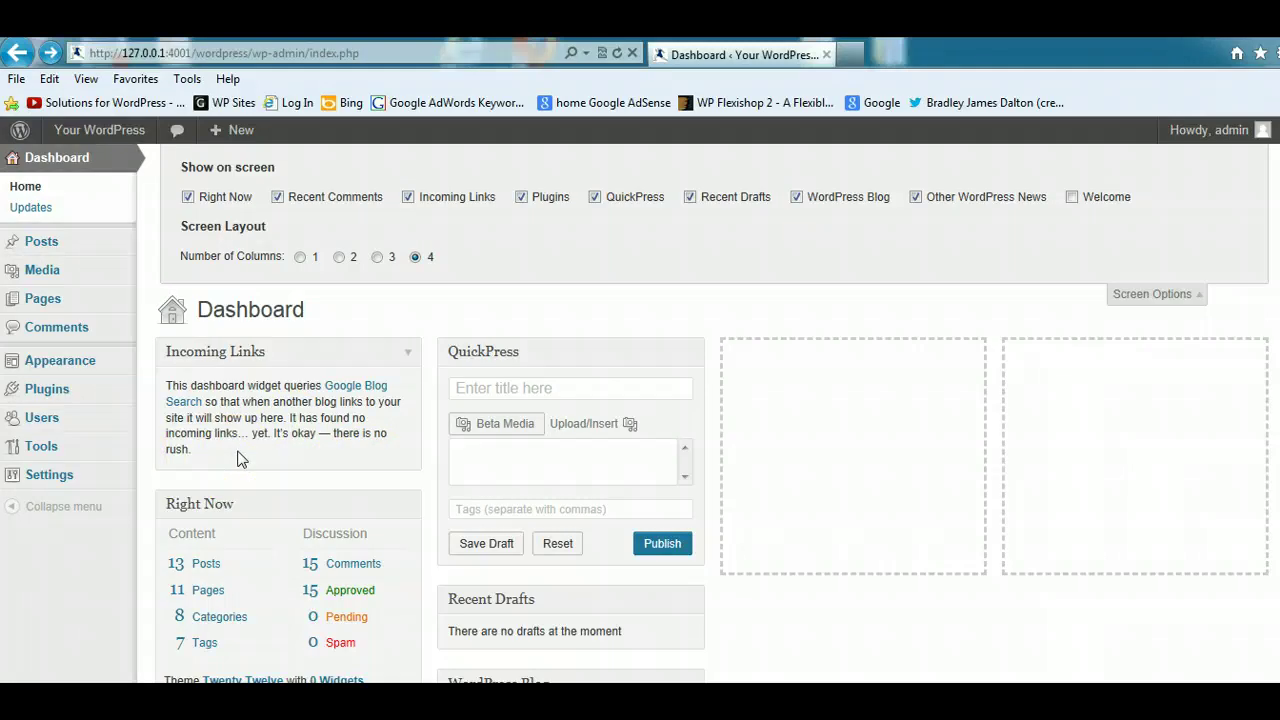
- Point out the description text in the dashboard's Incoming Links box
click(170, 383)
drag(170, 383, 325, 452)
click(295, 469)
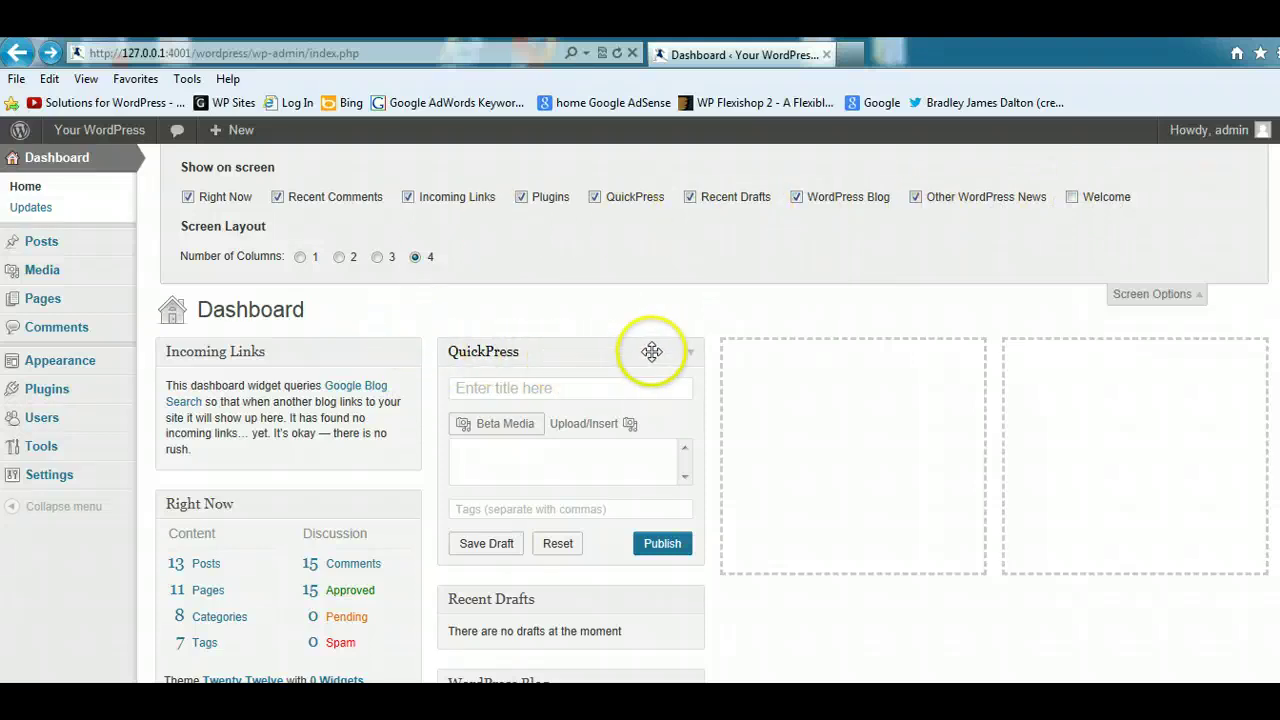
- Preview the dashboard boxes in one column, and set the screen layout to two columns
click(300, 256)
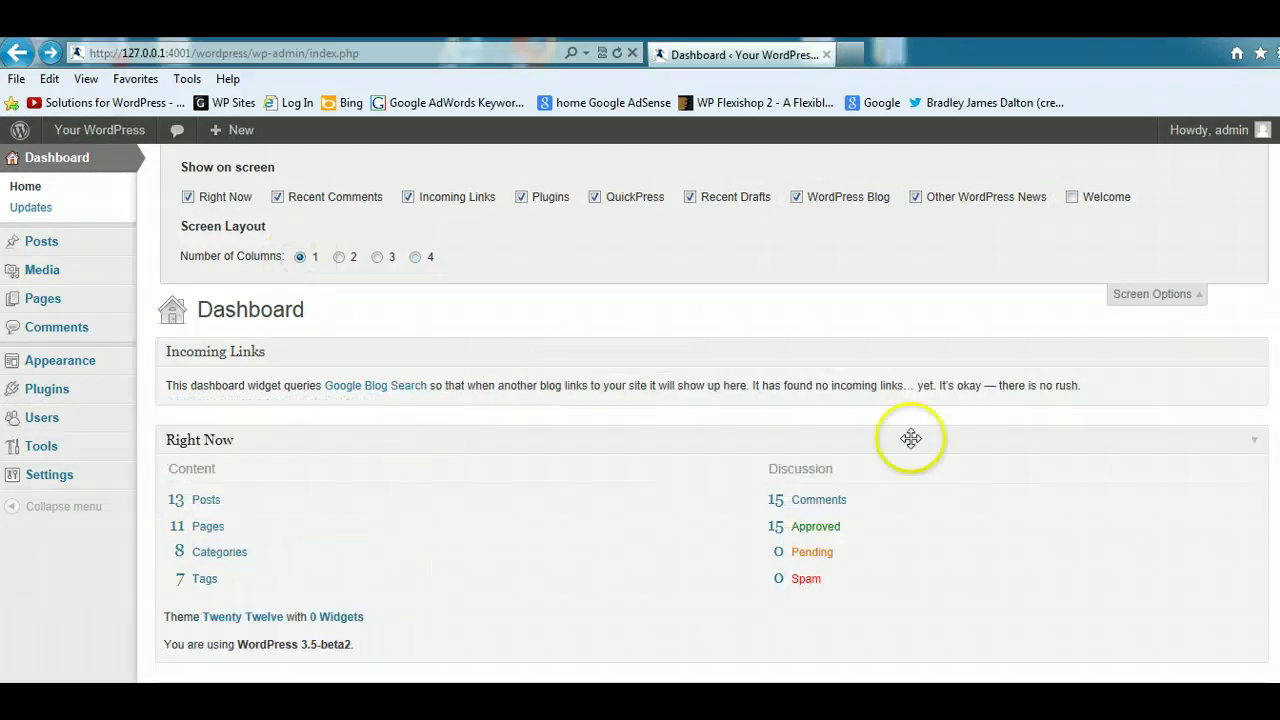
scroll(910, 438, down, 3)
scroll(800, 350, up, 3)
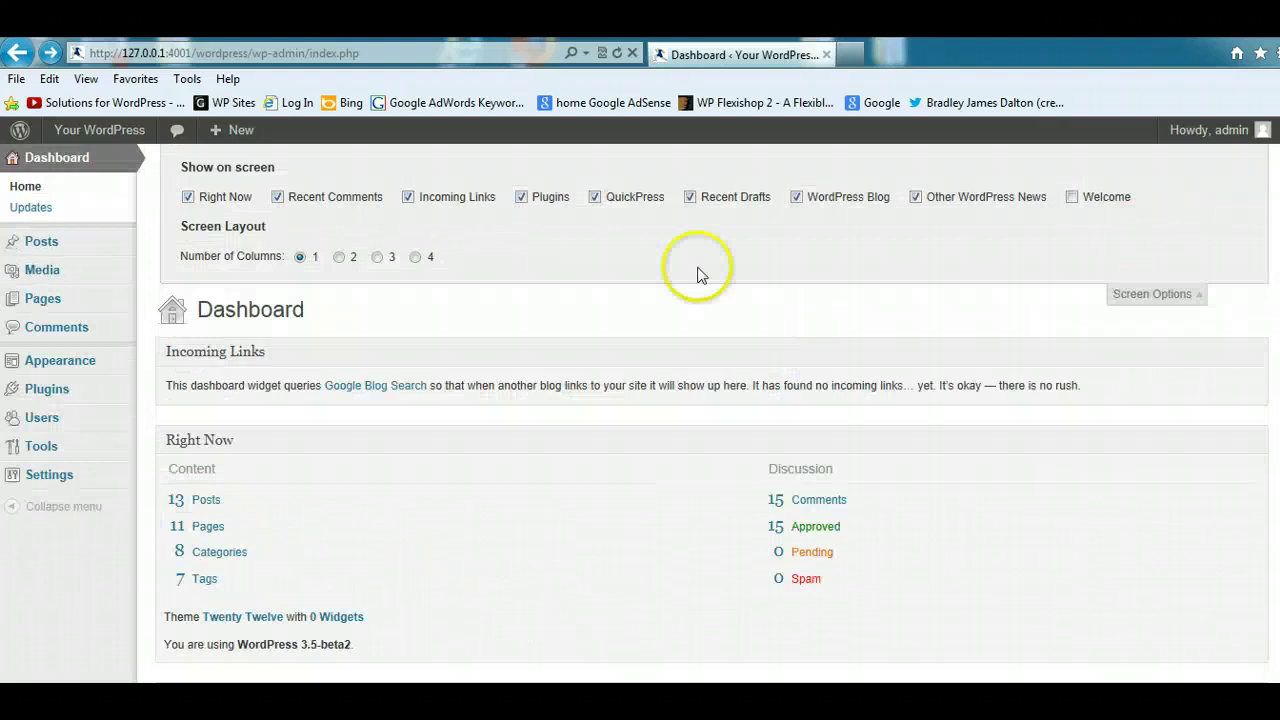
click(339, 257)
- Point out the title field, content area and draft-saving option of the QuickPress box
scroll(640, 413, down, 2)
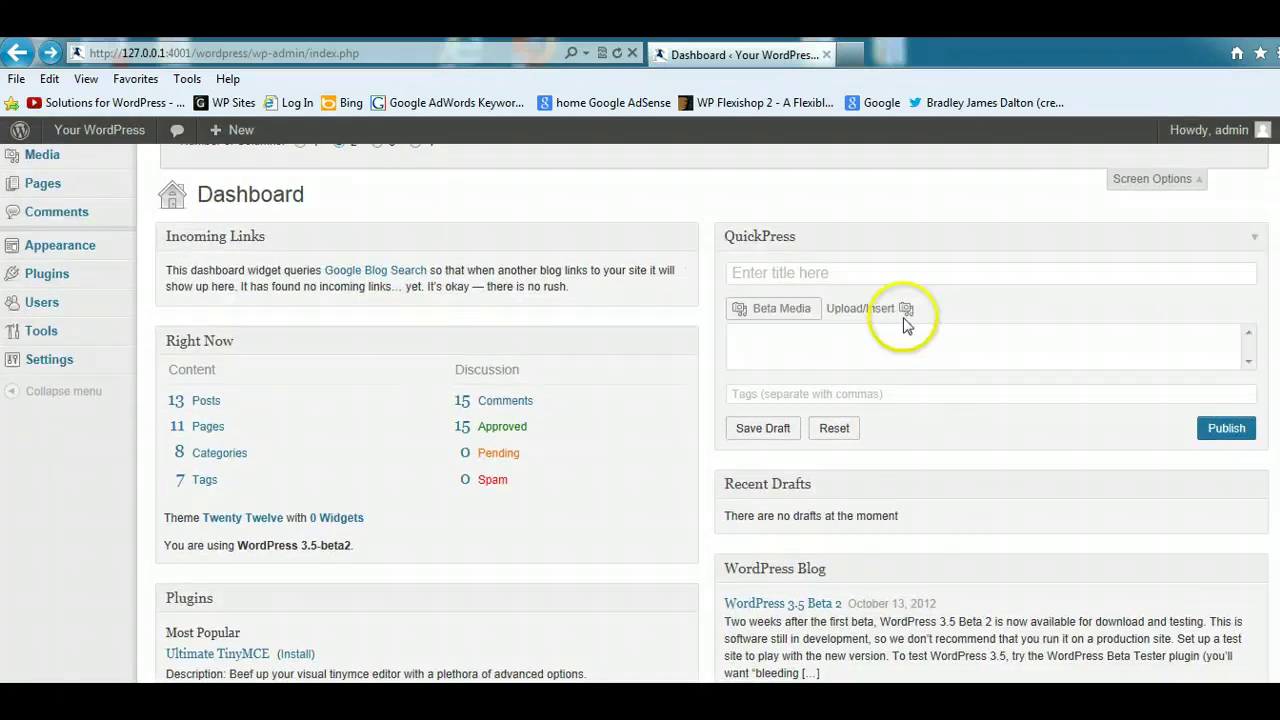
click(877, 336)
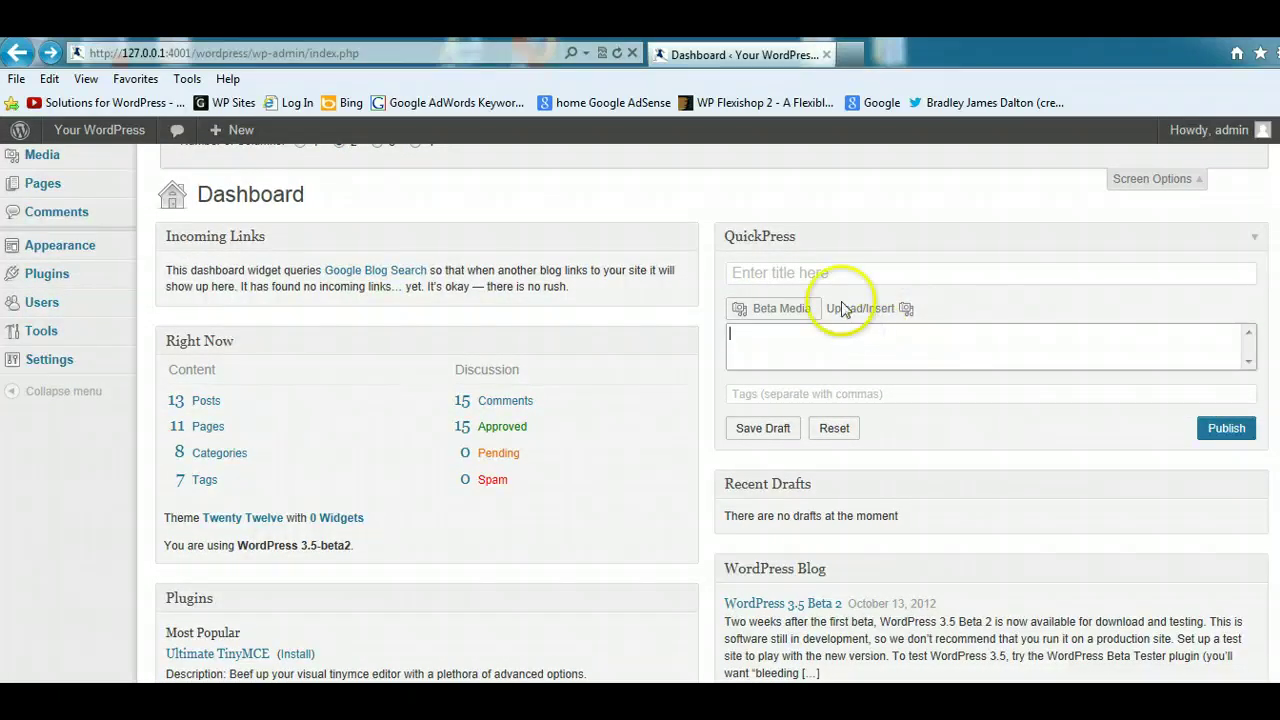
click(866, 272)
click(822, 344)
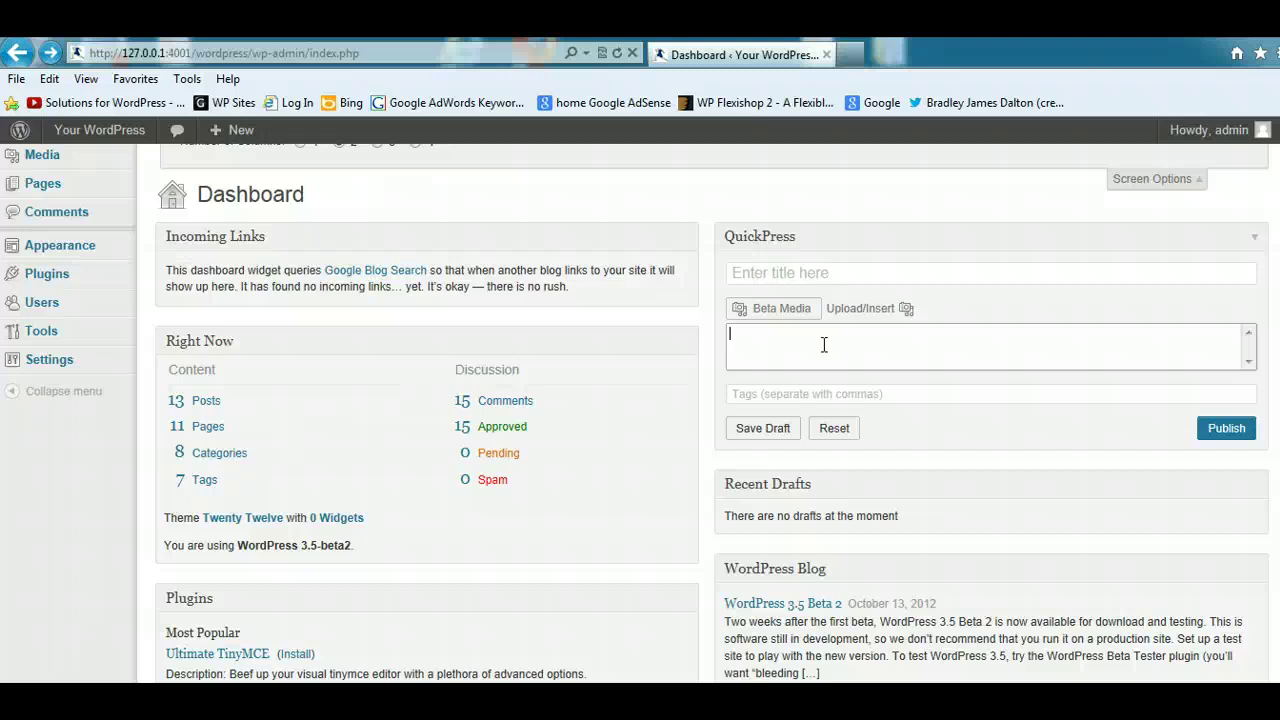
click(798, 268)
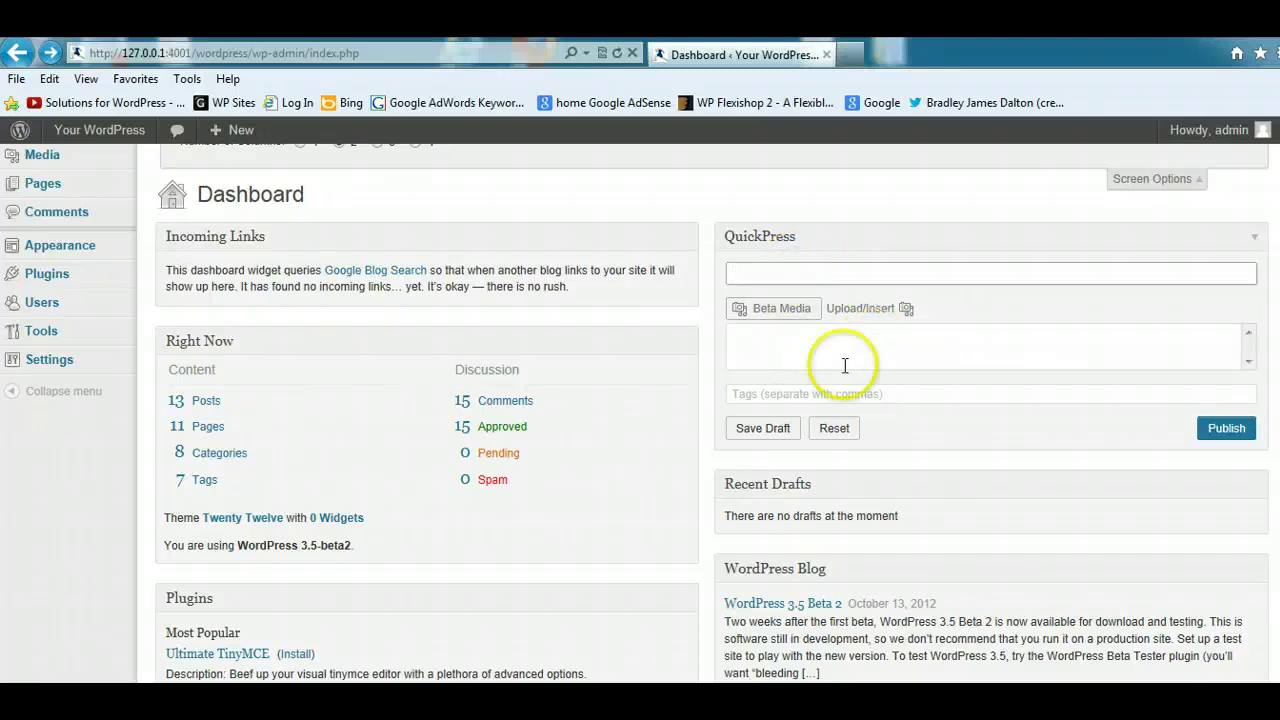
click(757, 433)
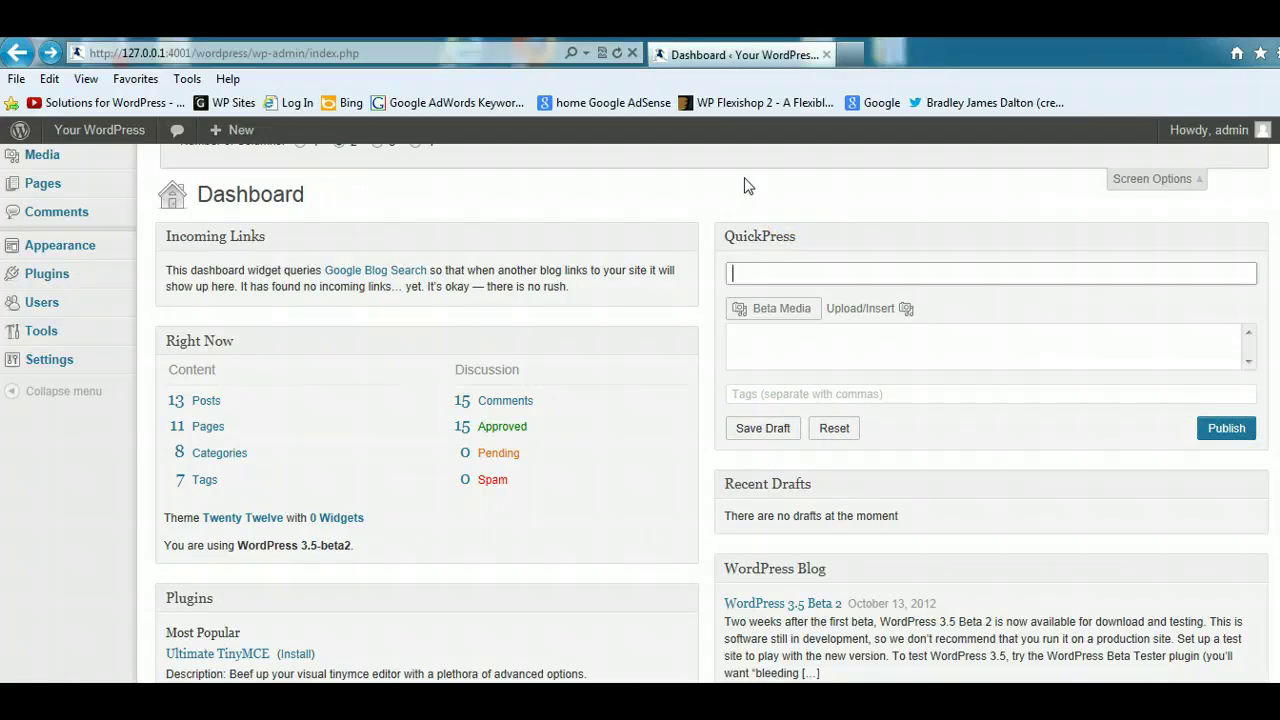
- Point out the content links and the comment and approval links in the dashboard's Right Now box
scroll(744, 186, down, 3)
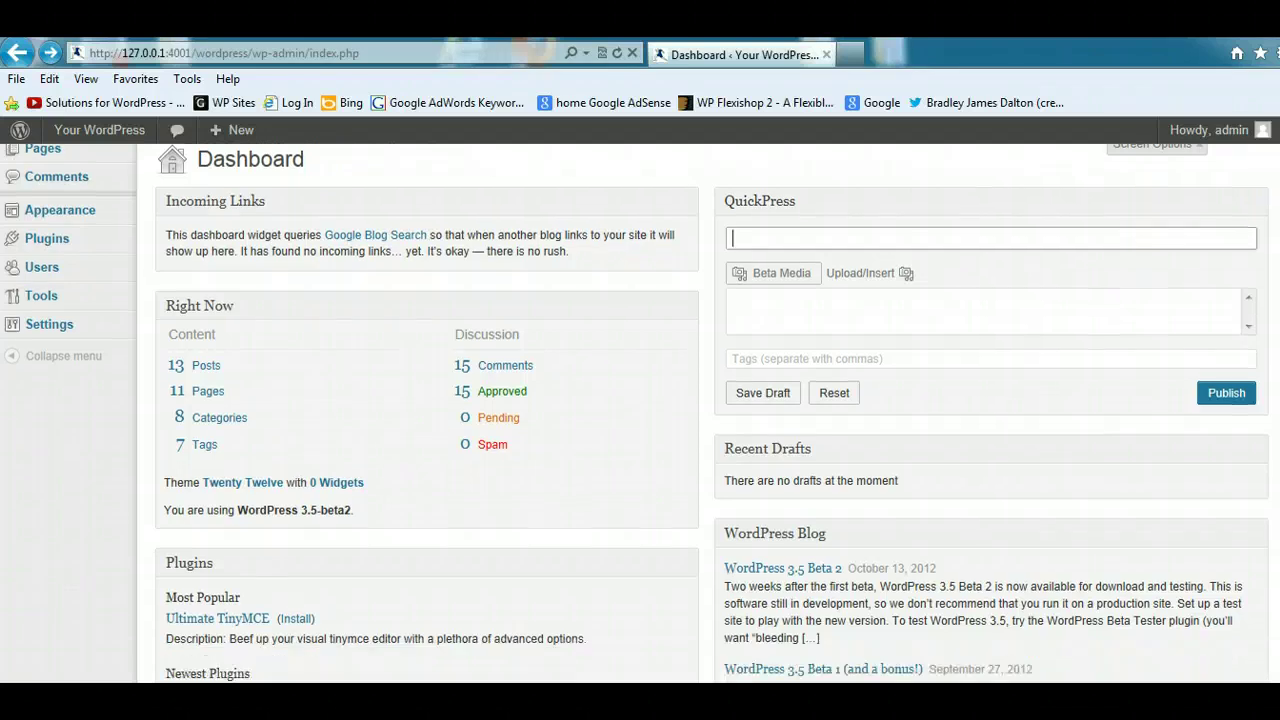
scroll(744, 186, up, 1)
scroll(744, 186, down, 1)
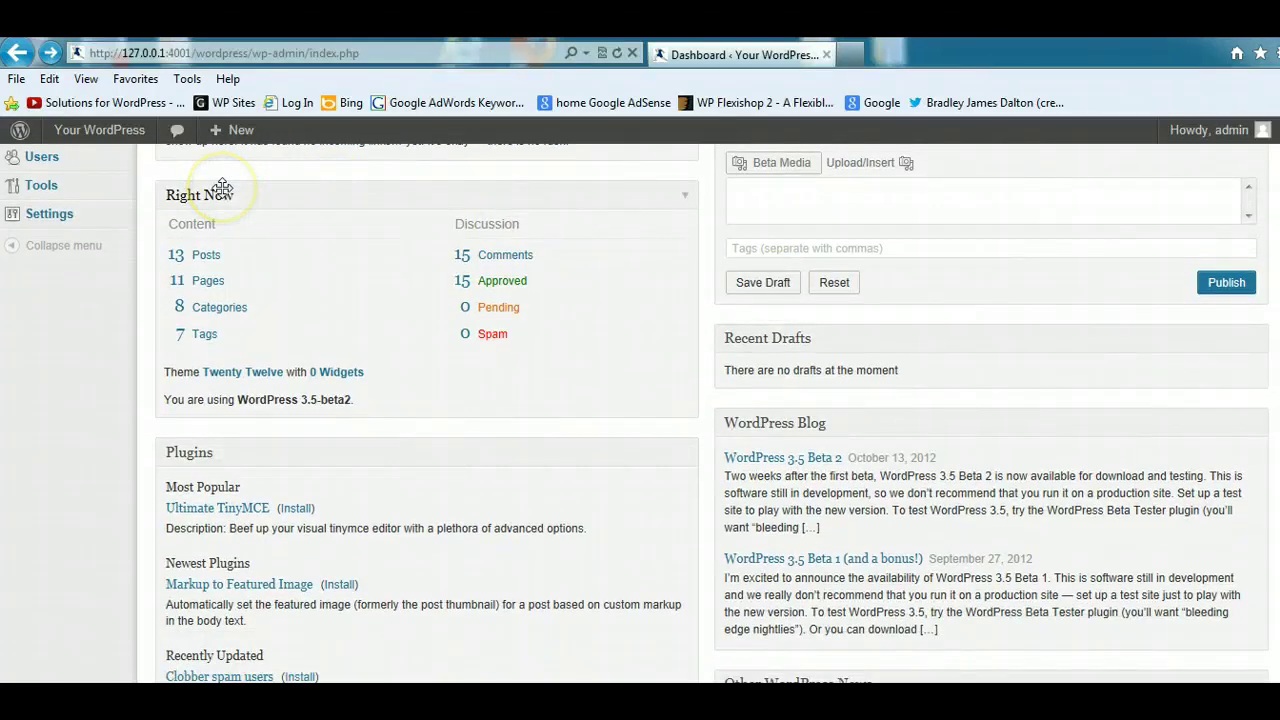
click(205, 262)
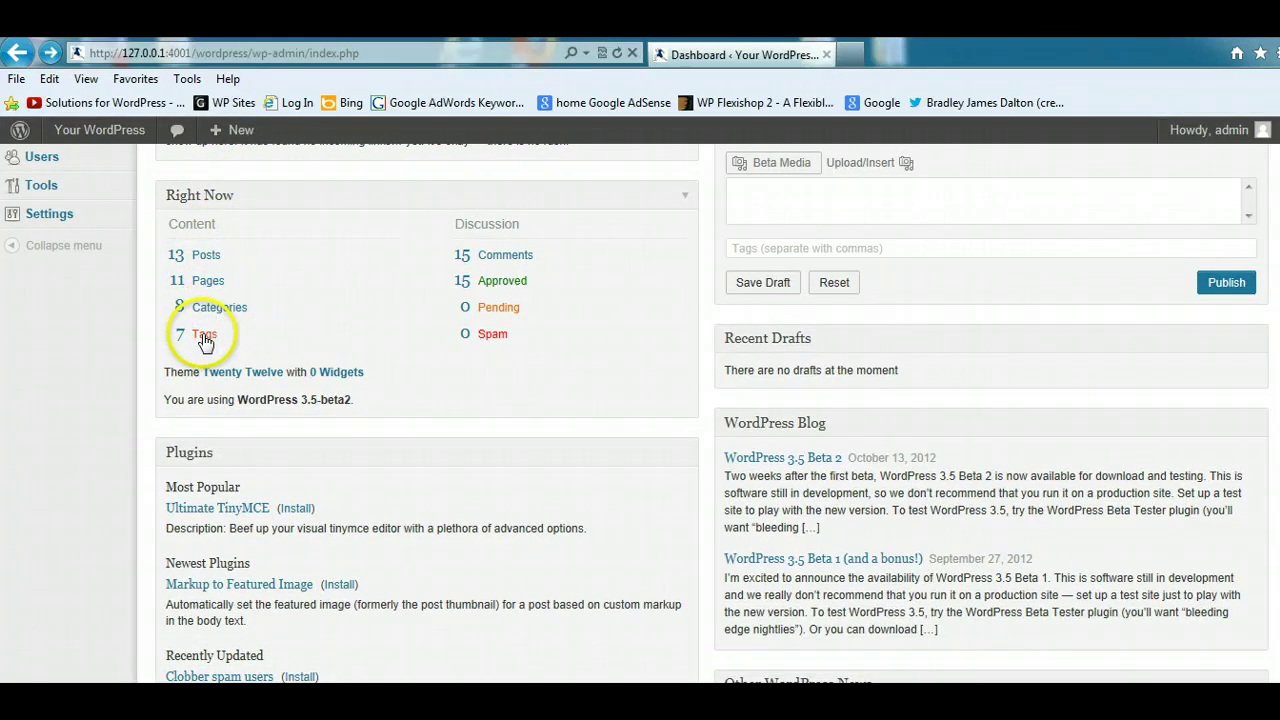
click(505, 259)
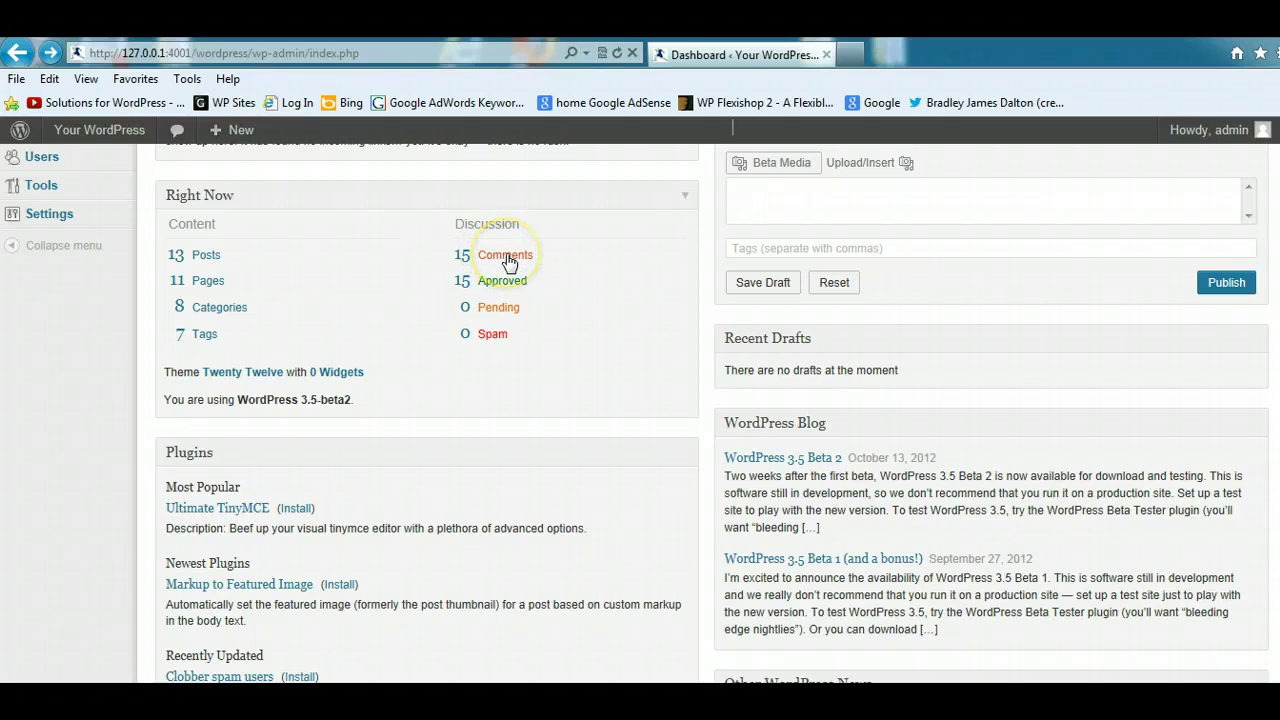
click(510, 285)
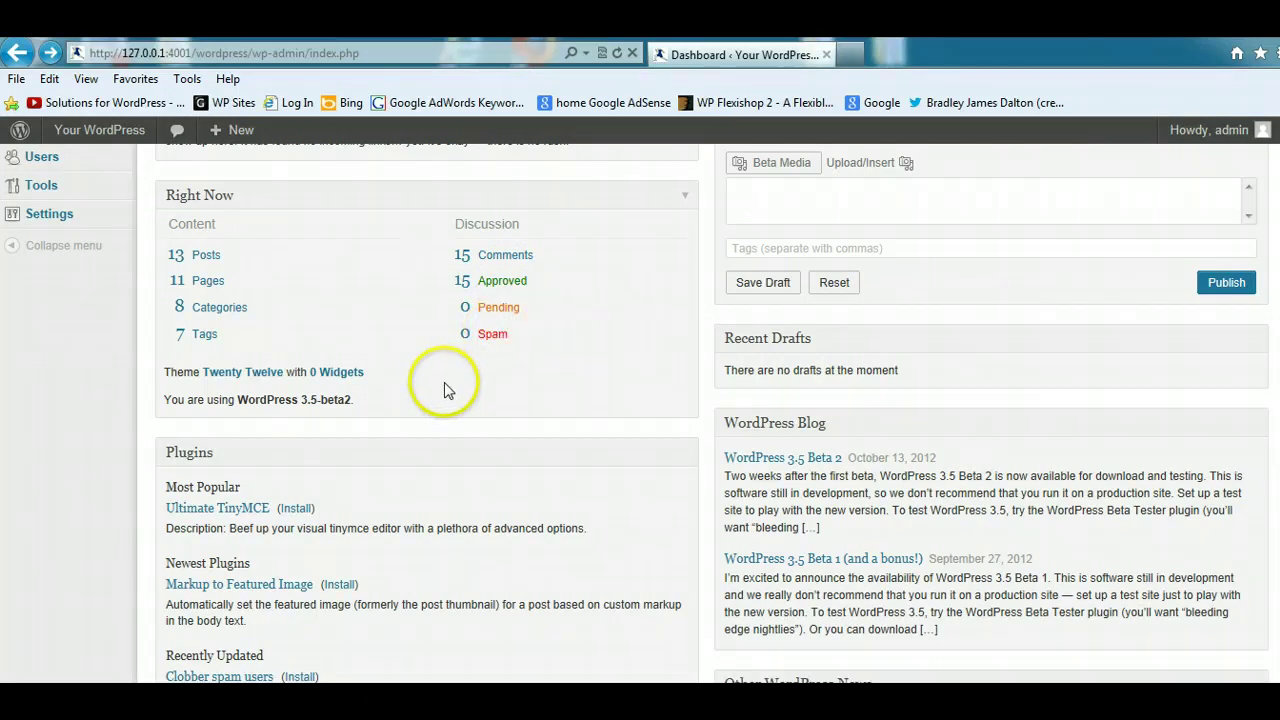
- Look over the dashboard's Plugins, WordPress Blog, Other WordPress News and Recent Comments boxes
scroll(1260, 345, down, 3)
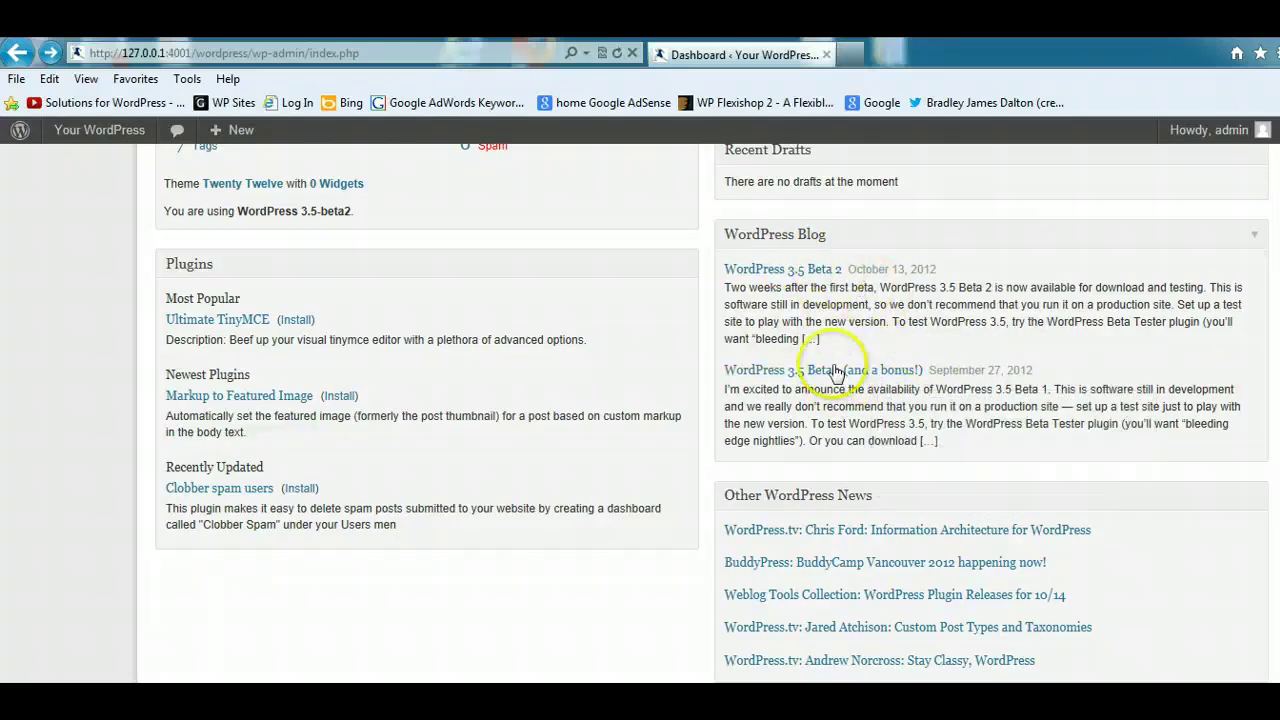
scroll(914, 337, down, 3)
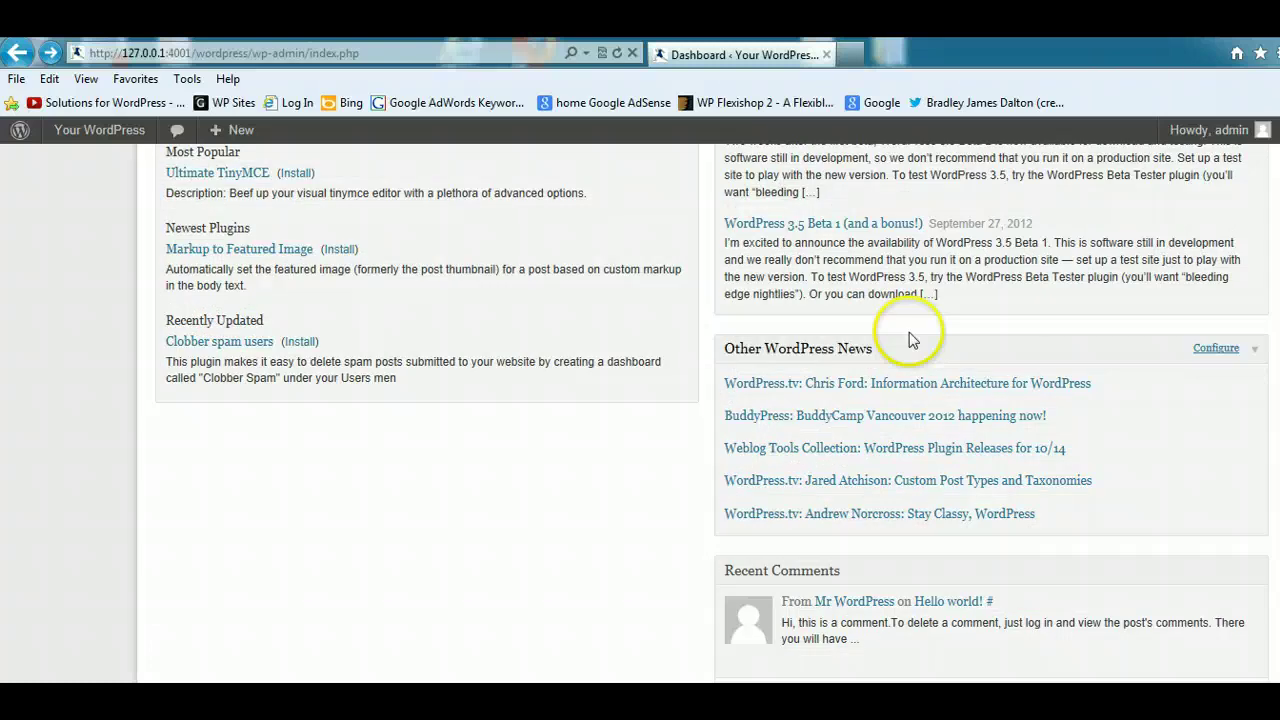
scroll(1012, 455, down, 7)
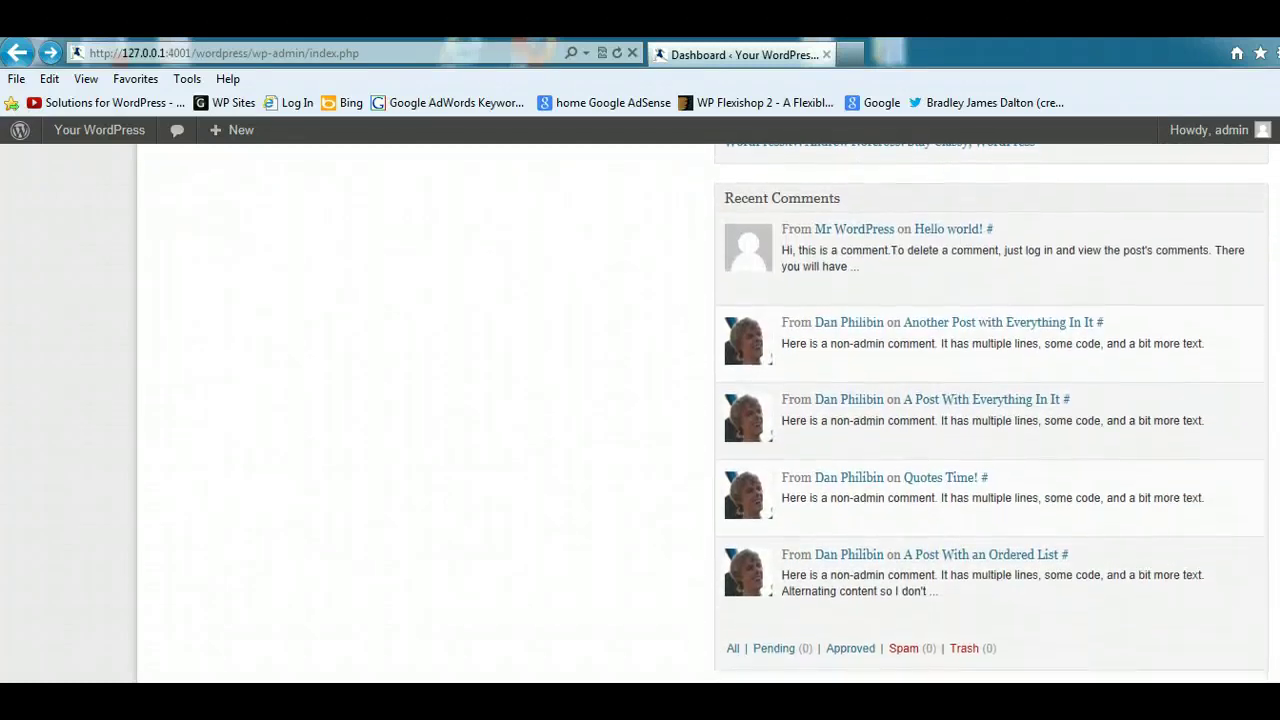
mouse_move(886, 251)
- Hide the Right Now, Recent Comments, Incoming Links, WordPress Blog and Other WordPress News boxes from the dashboard, and close the screen options
scroll(640, 412, up, 15)
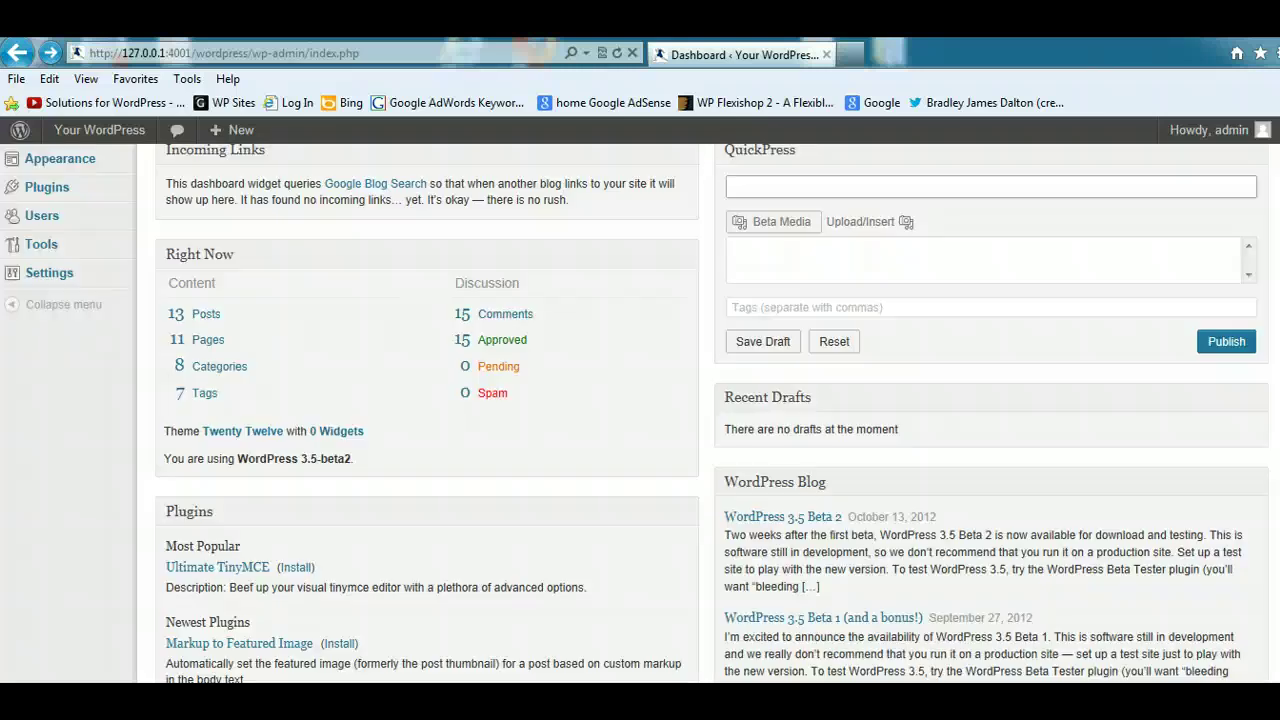
scroll(640, 412, up, 3)
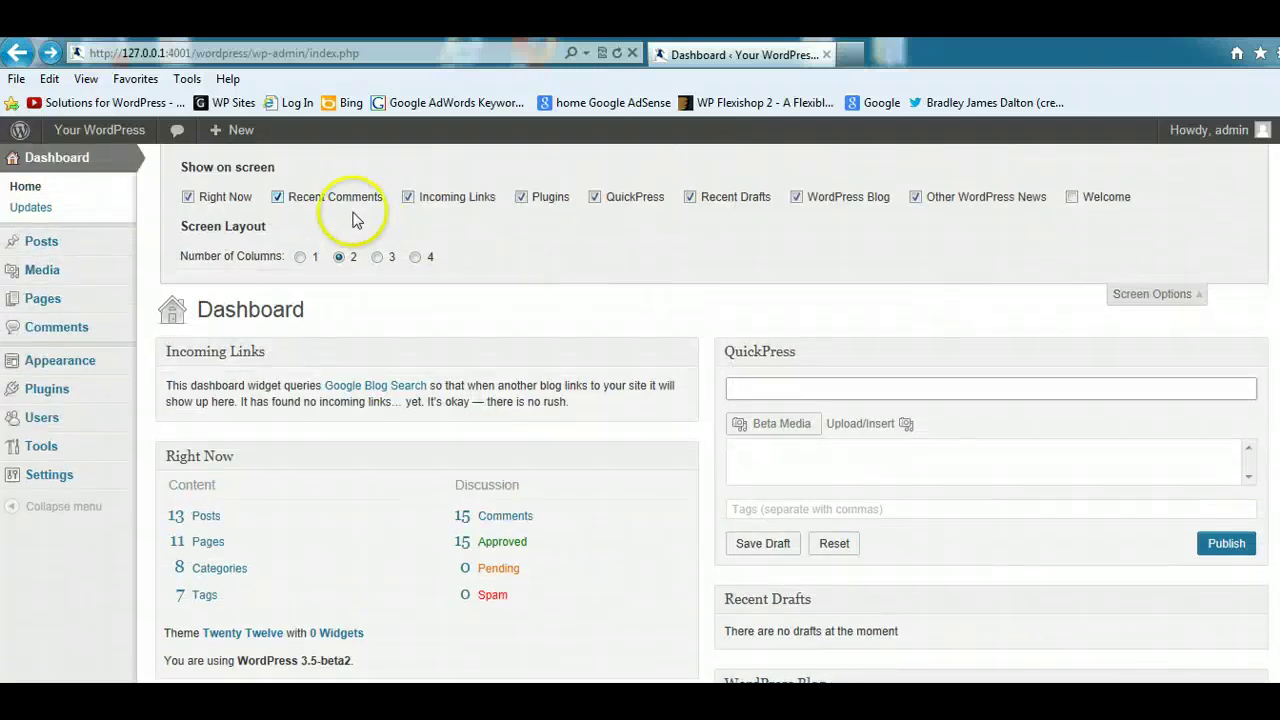
click(188, 196)
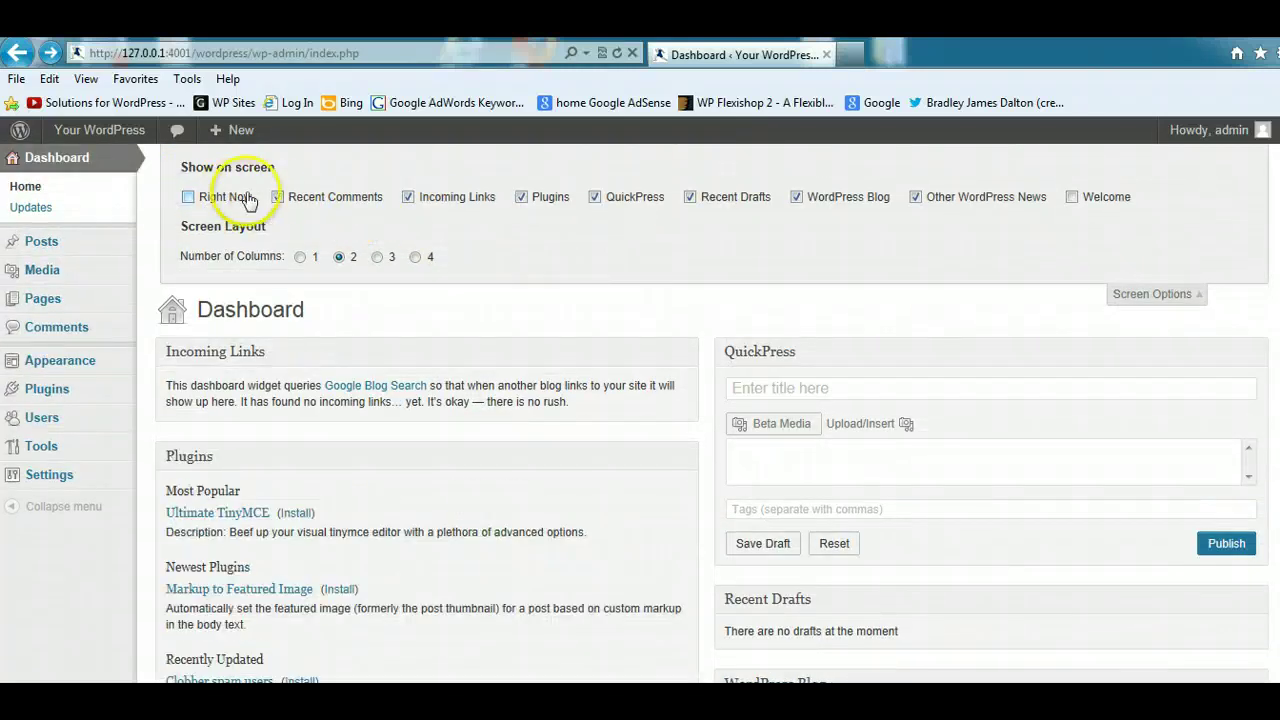
click(408, 196)
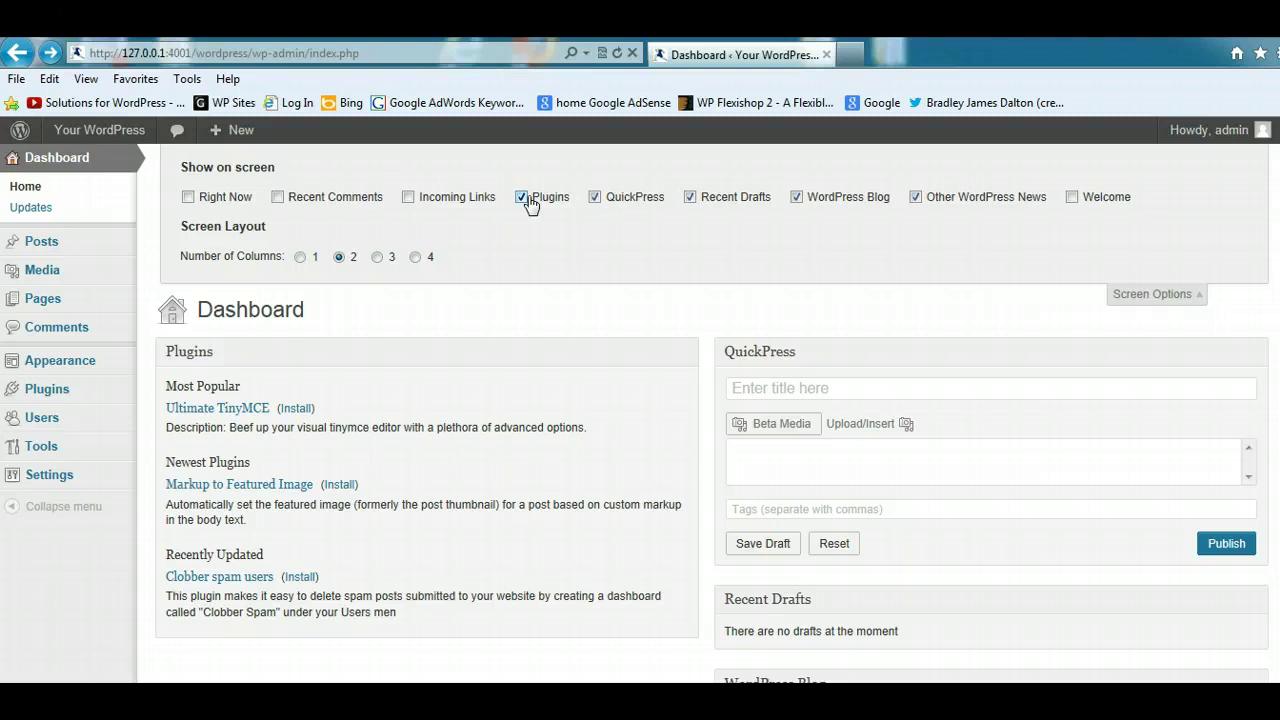
click(798, 197)
click(916, 197)
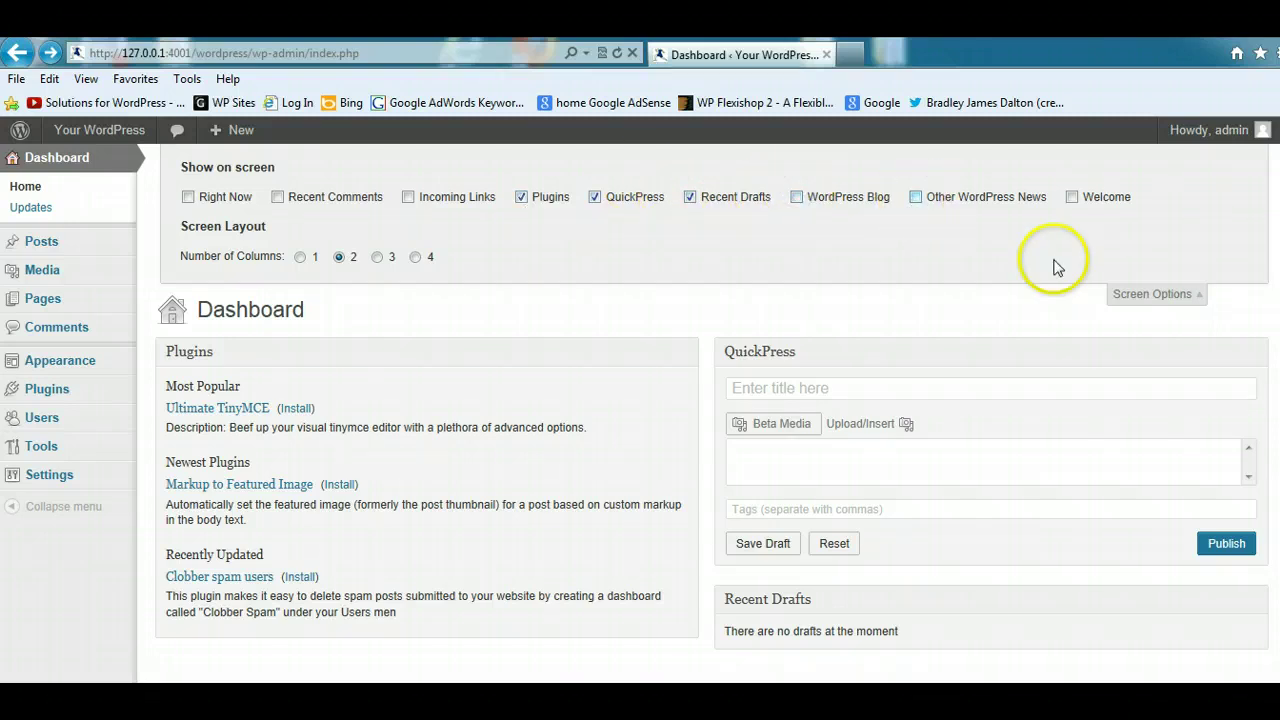
click(1155, 294)
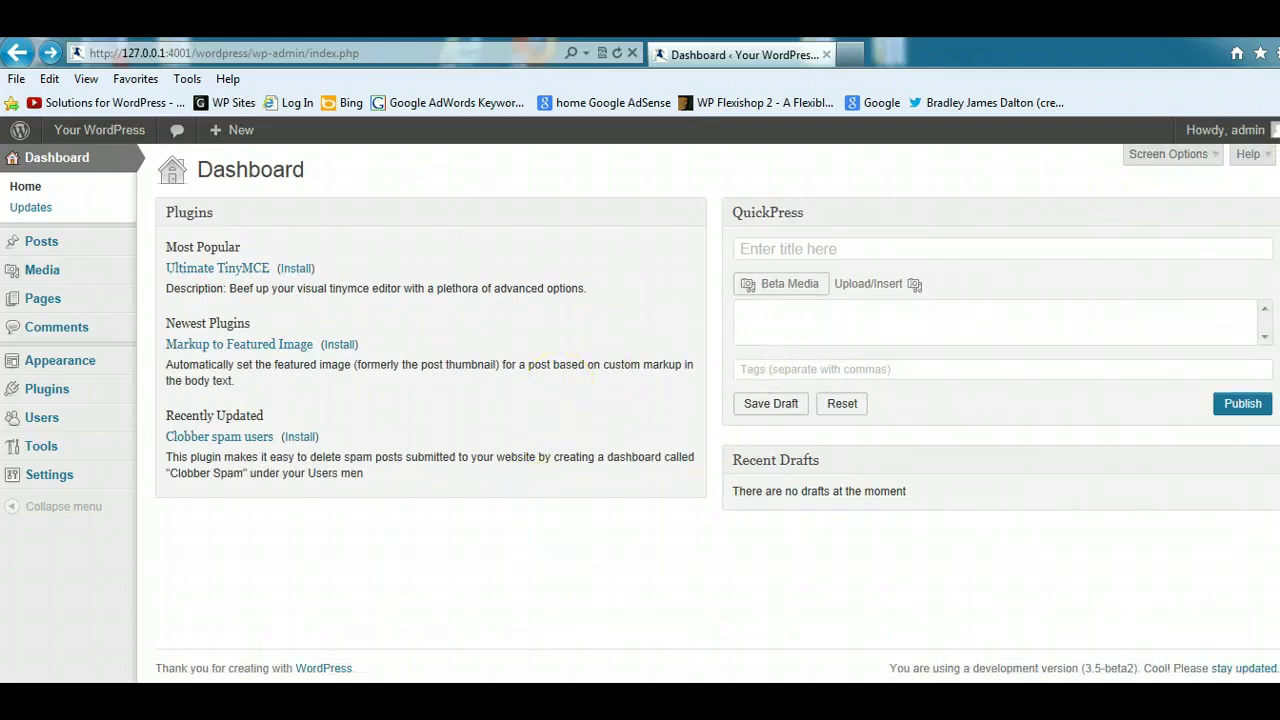